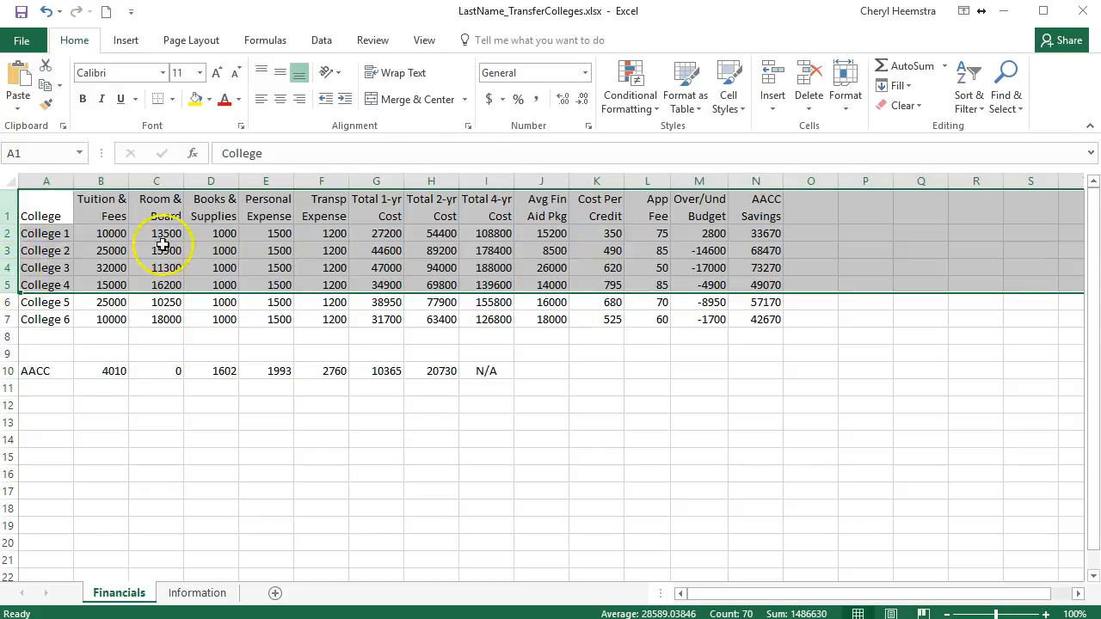
Insert five blank sheet rows above the college data's header row on the Financials sheet
click(774, 110)
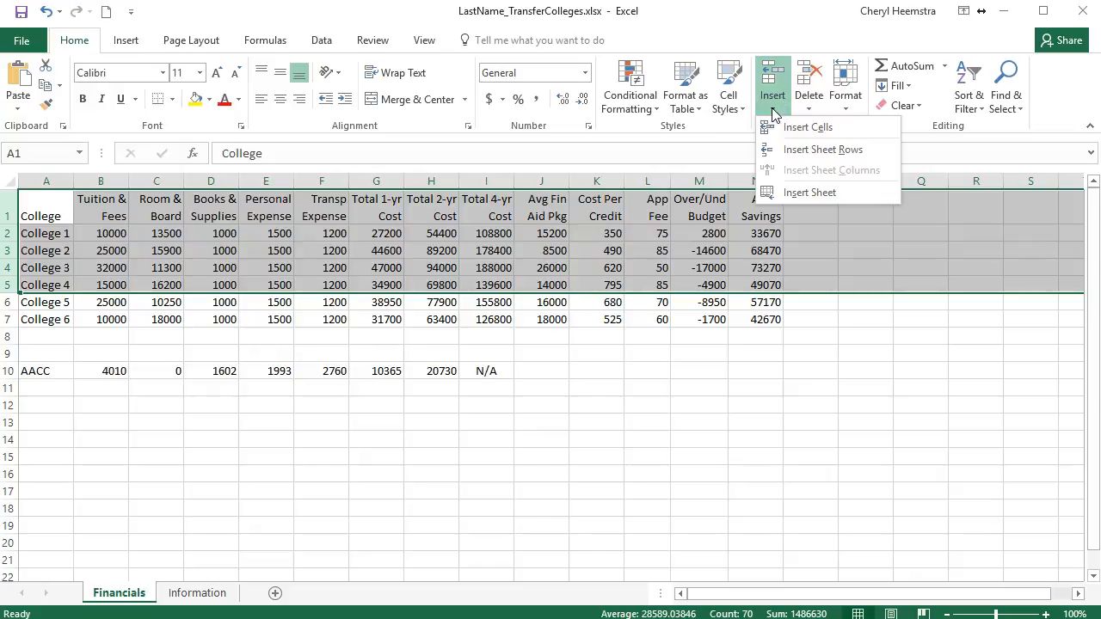
click(790, 153)
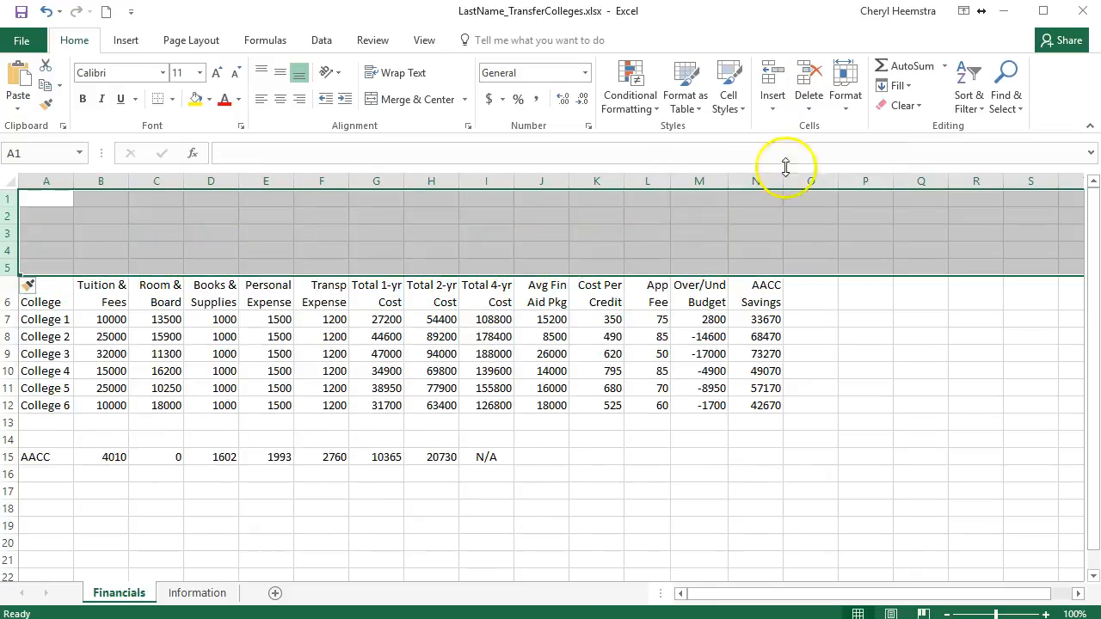
click(558, 522)
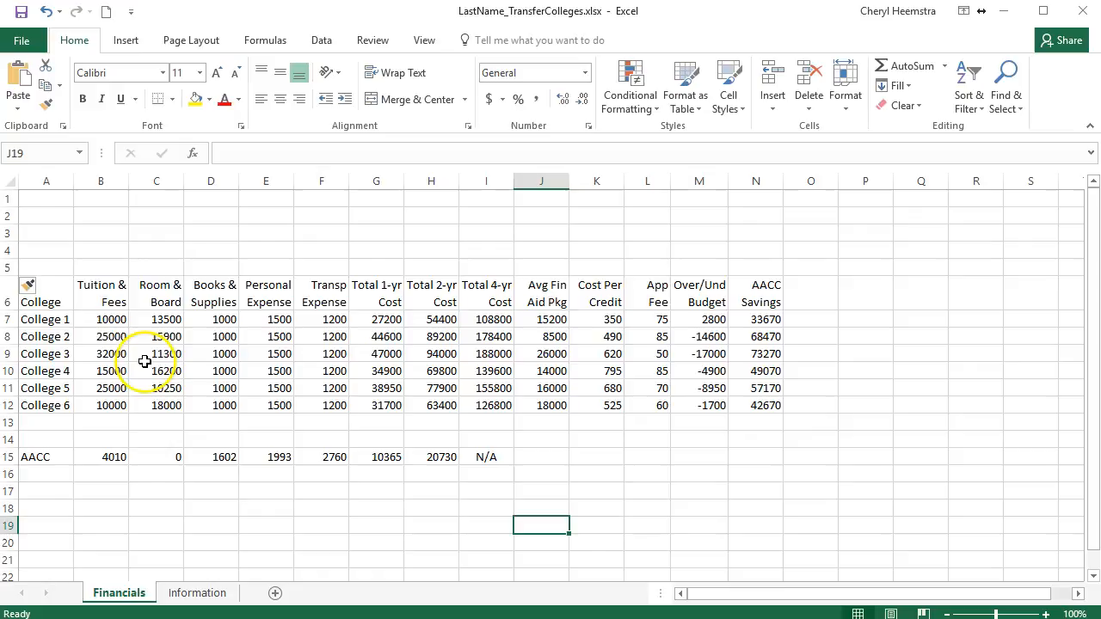
Enter the label Average in cell A13 below College 6 and right-align it
click(46, 422)
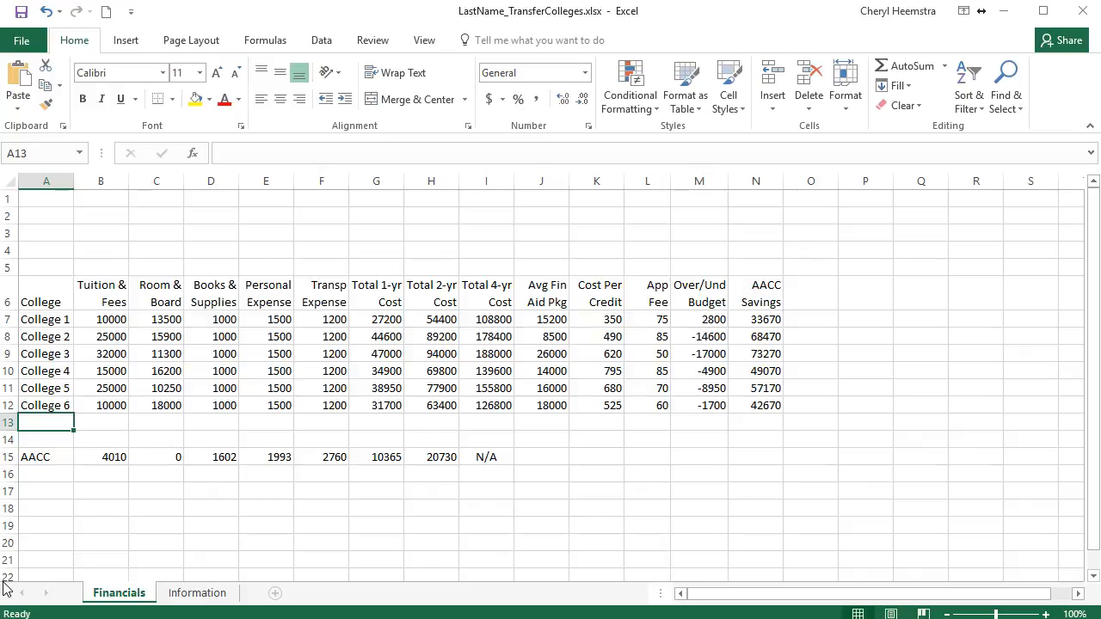
text(Average)
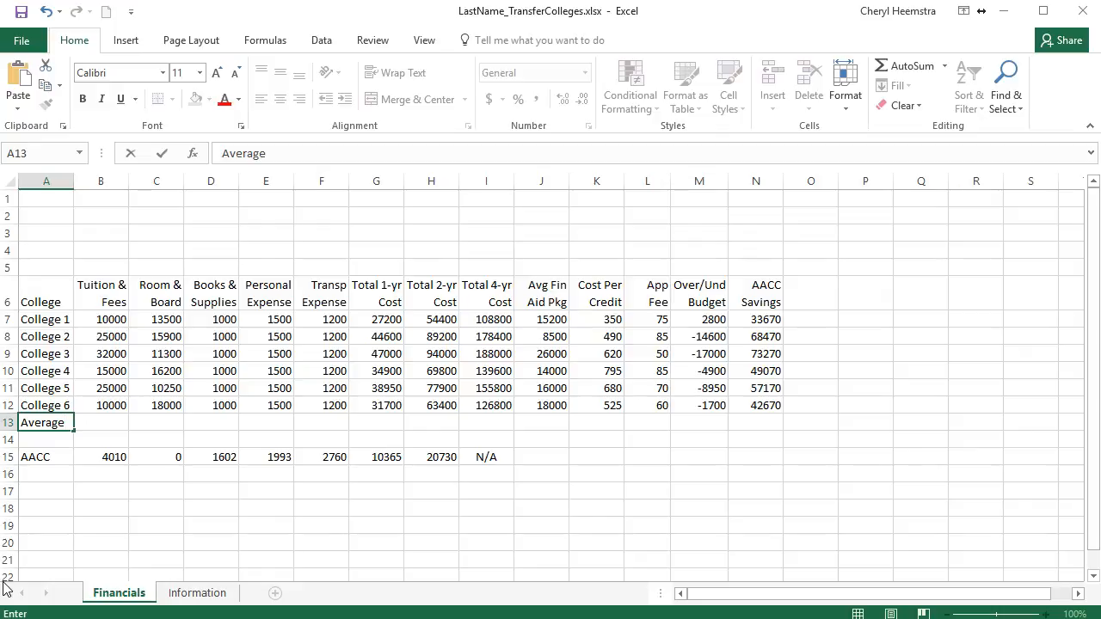
key(Return)
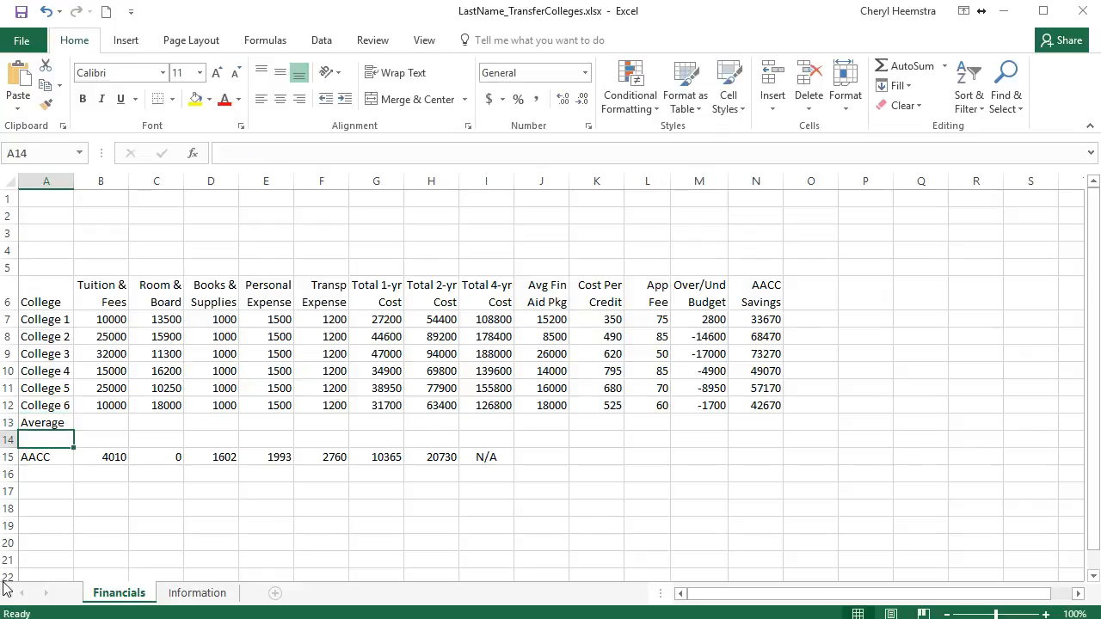
click(52, 427)
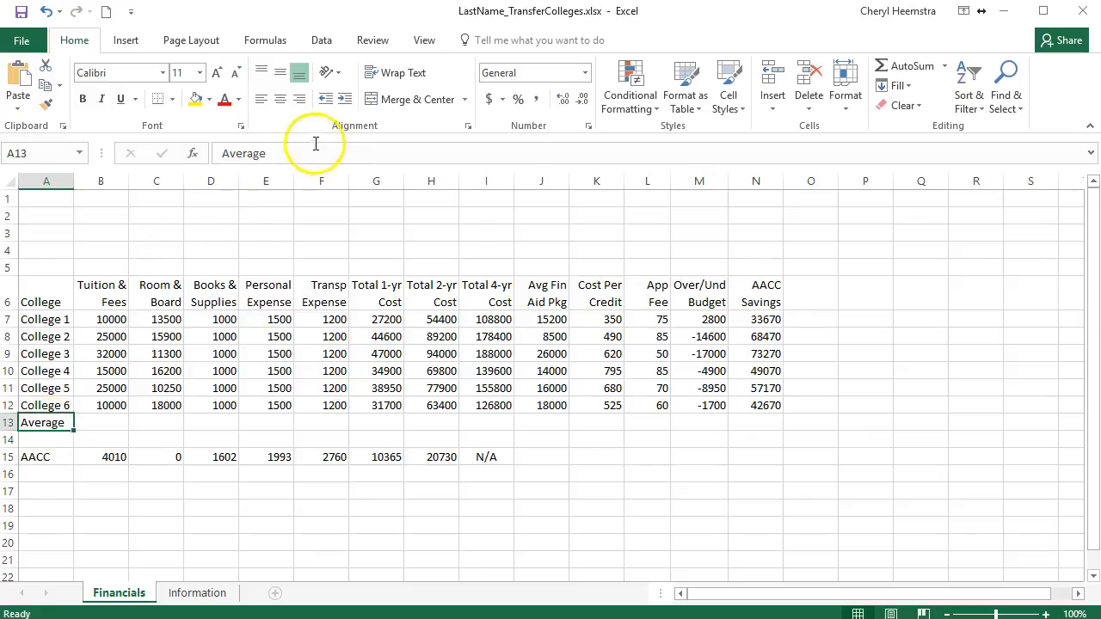
click(301, 99)
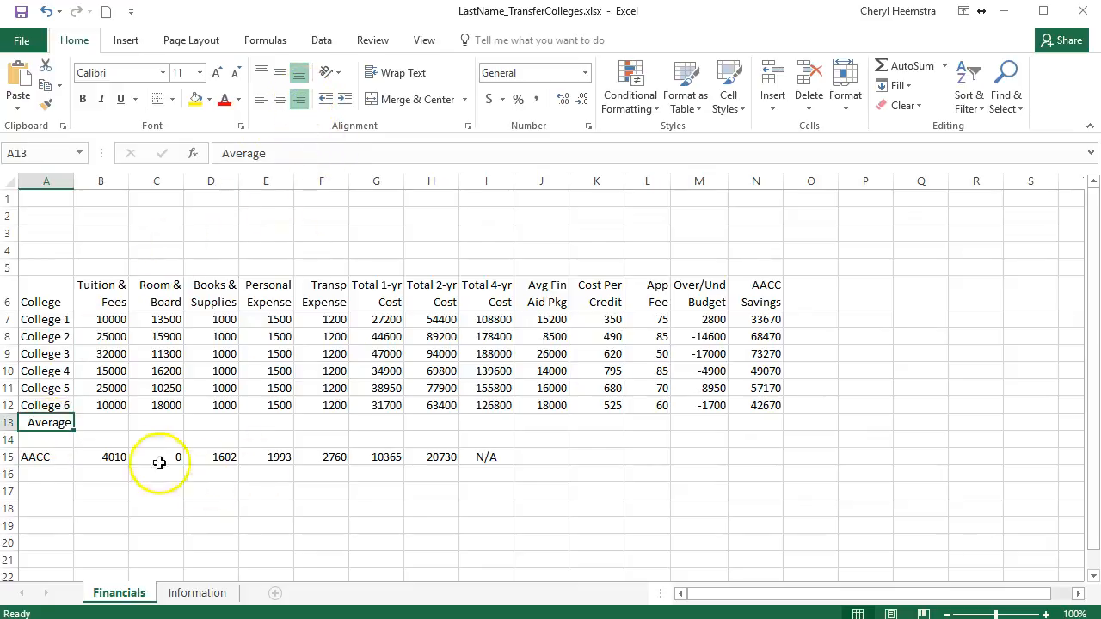
Fill B13:N13 with the average of each column's six college values using the AutoSum Average function
drag(105, 422, 745, 425)
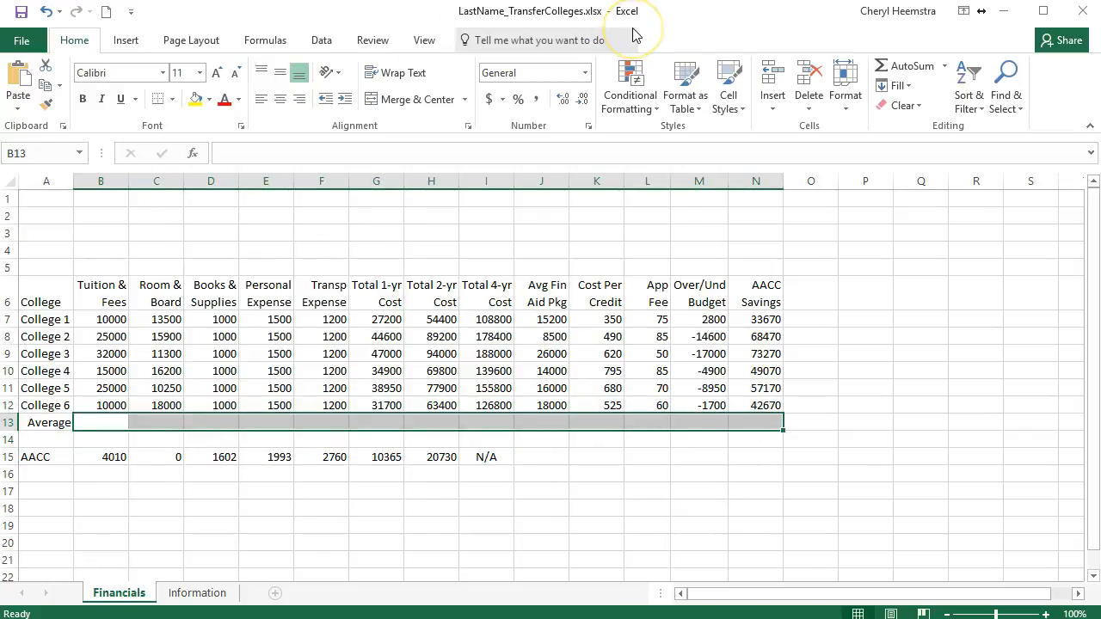
click(946, 69)
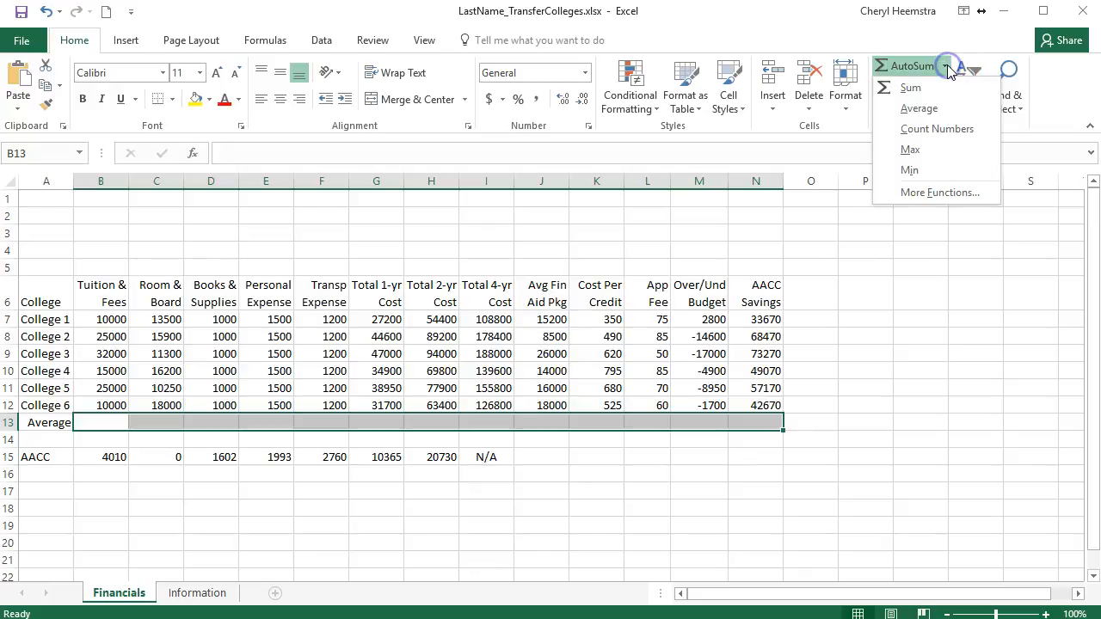
click(917, 108)
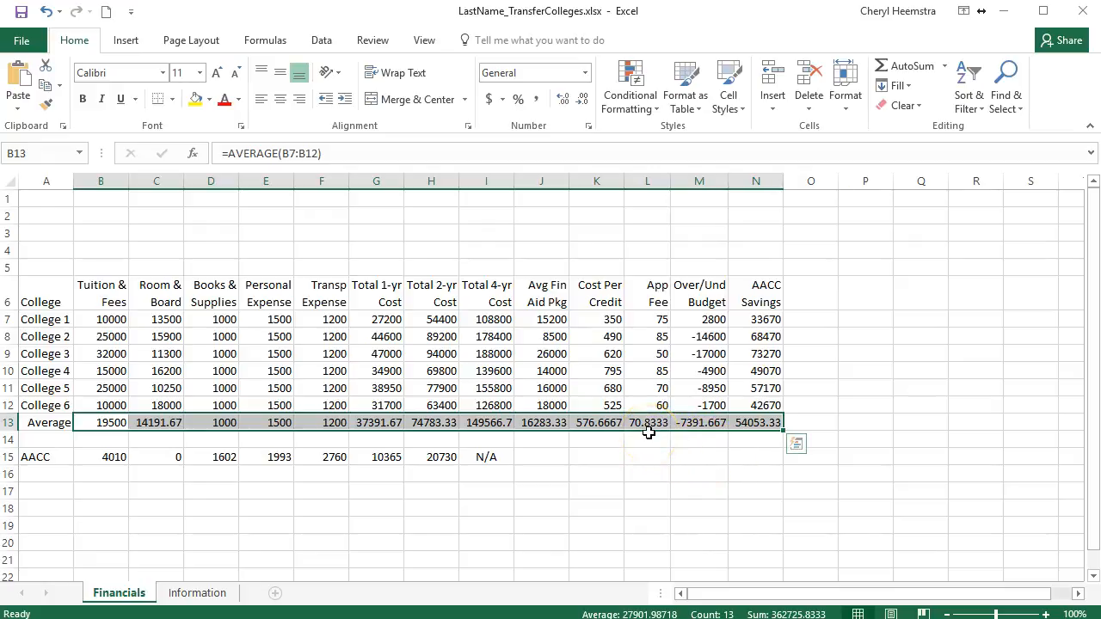
Reduce the averages in B13:N13 to zero decimal places
click(582, 100)
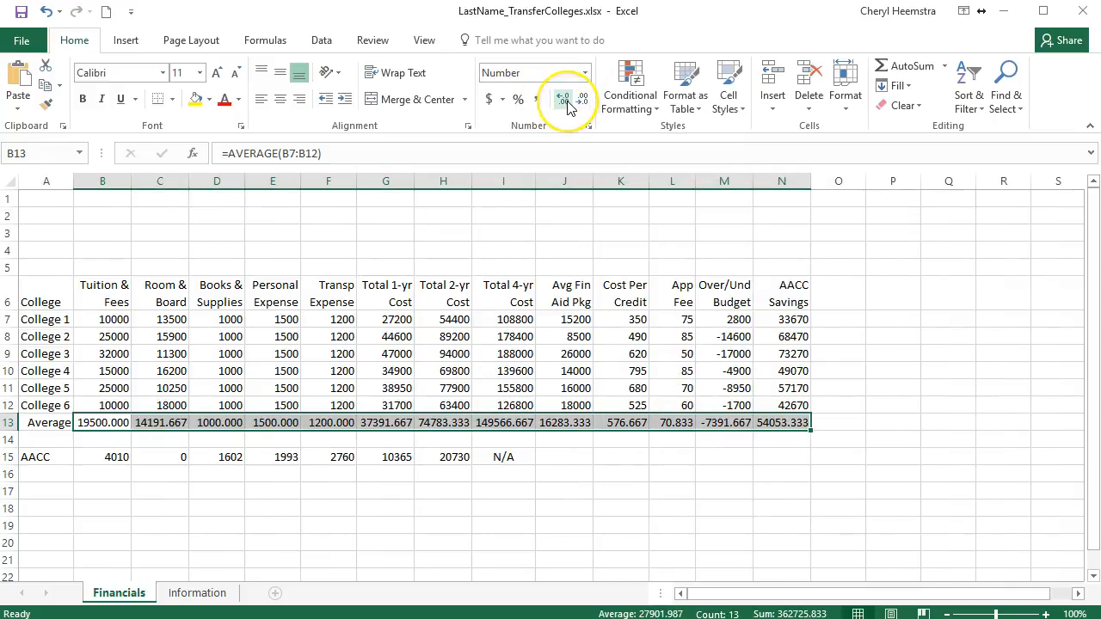
click(585, 102)
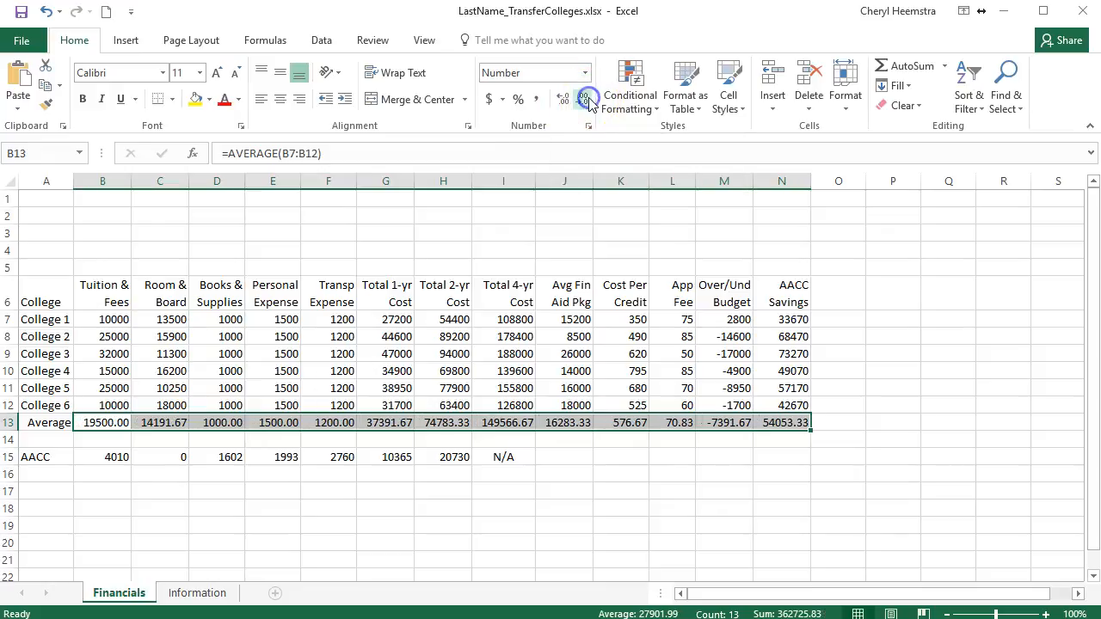
click(588, 102)
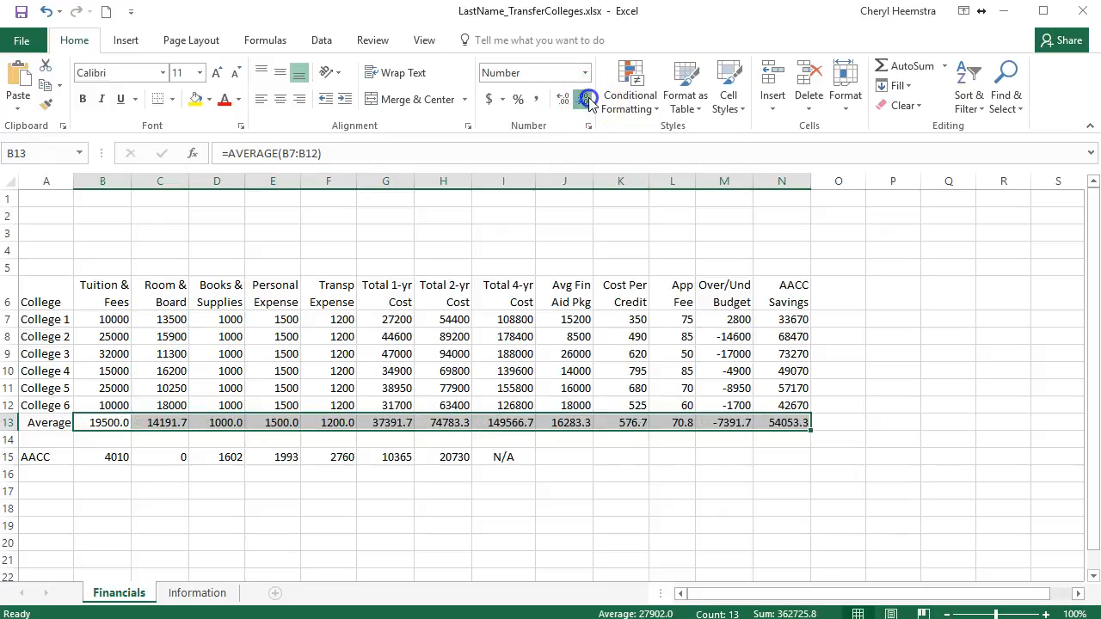
click(587, 101)
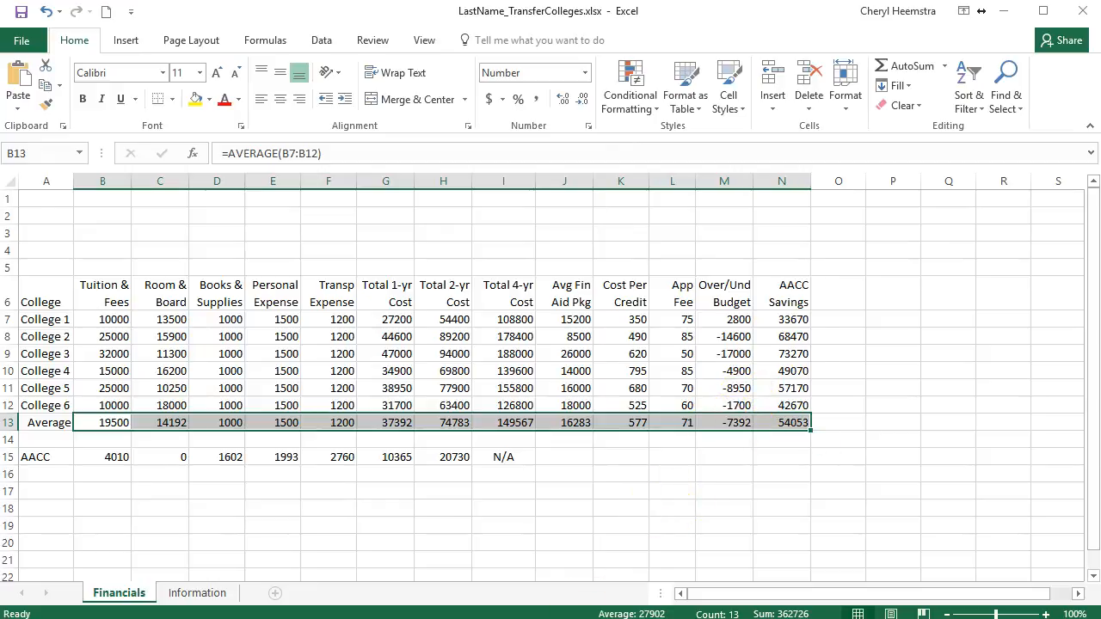
click(98, 508)
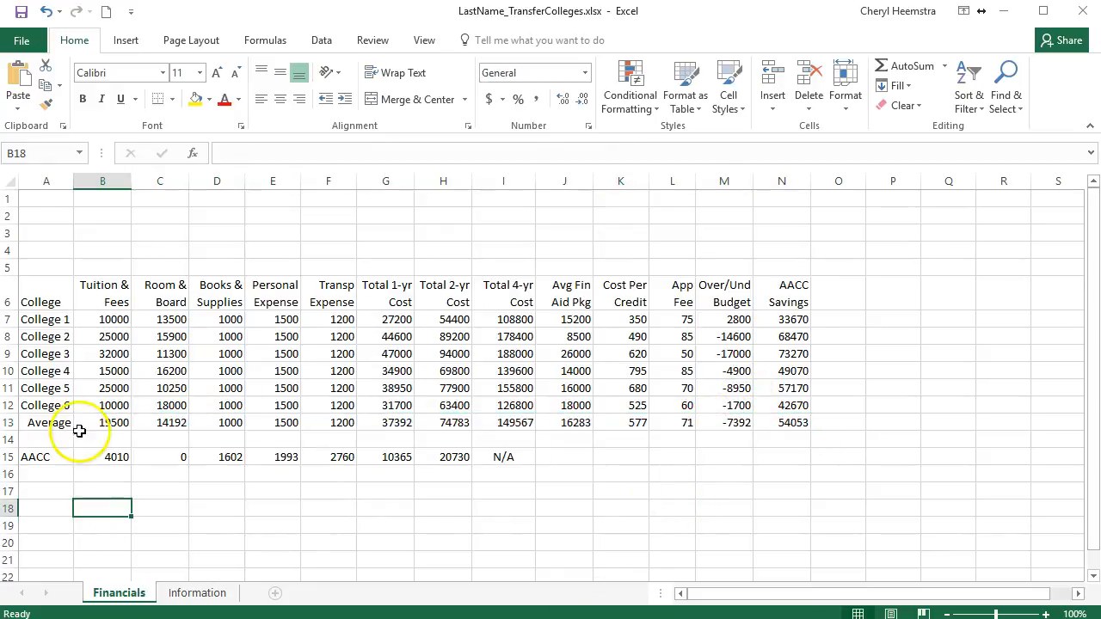
Format A6:N13 as a table with headers, using the blue Medium style with a solid header and banded rows
drag(47, 289, 788, 417)
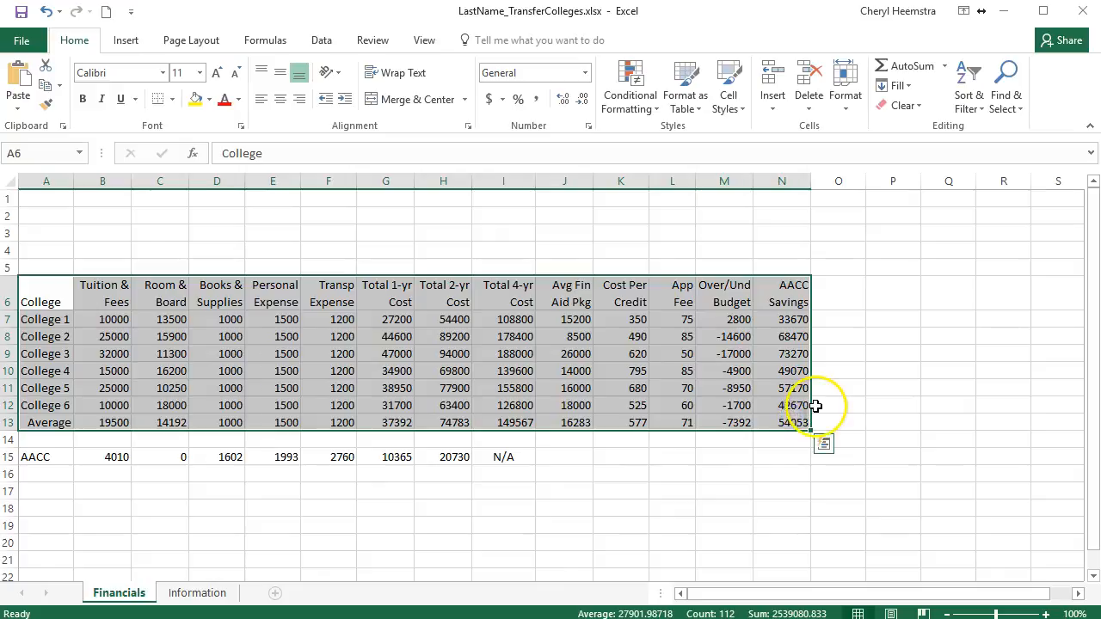
click(701, 112)
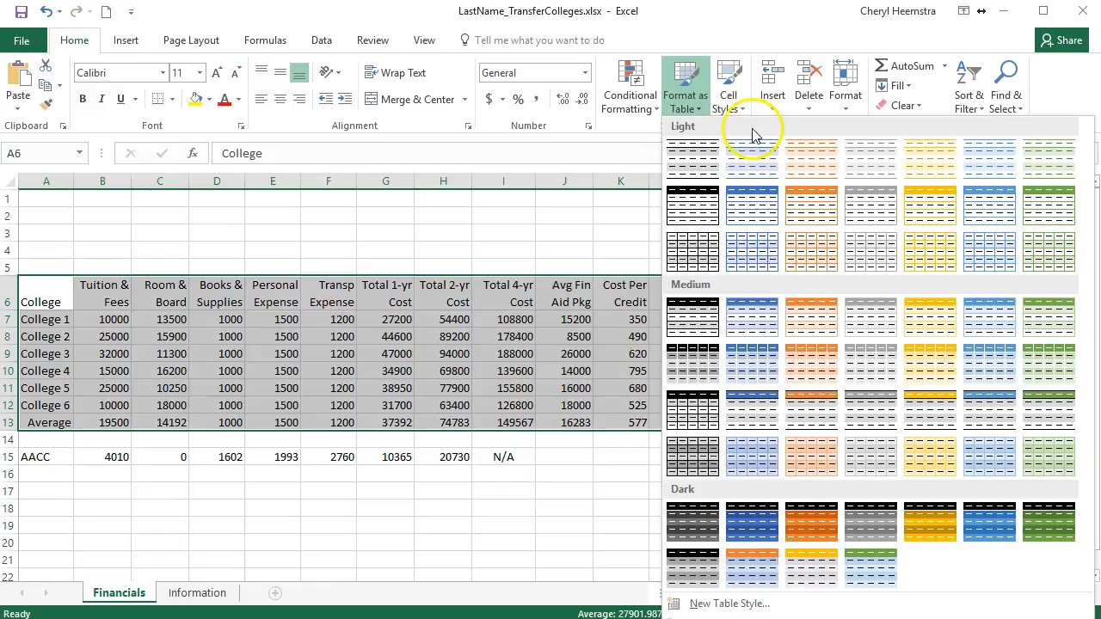
click(753, 325)
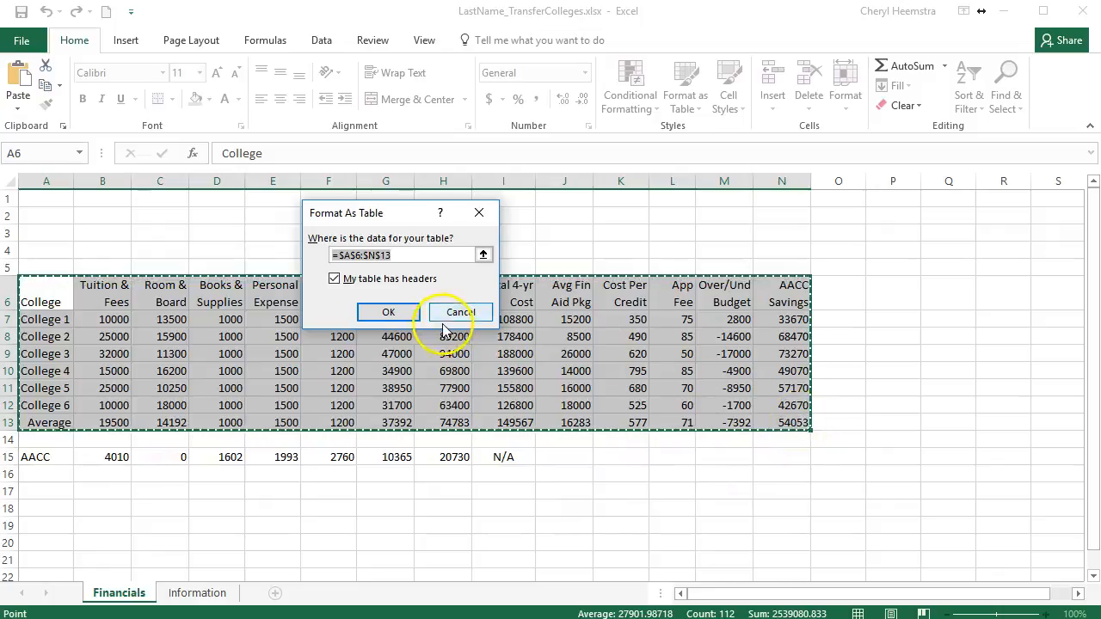
click(392, 315)
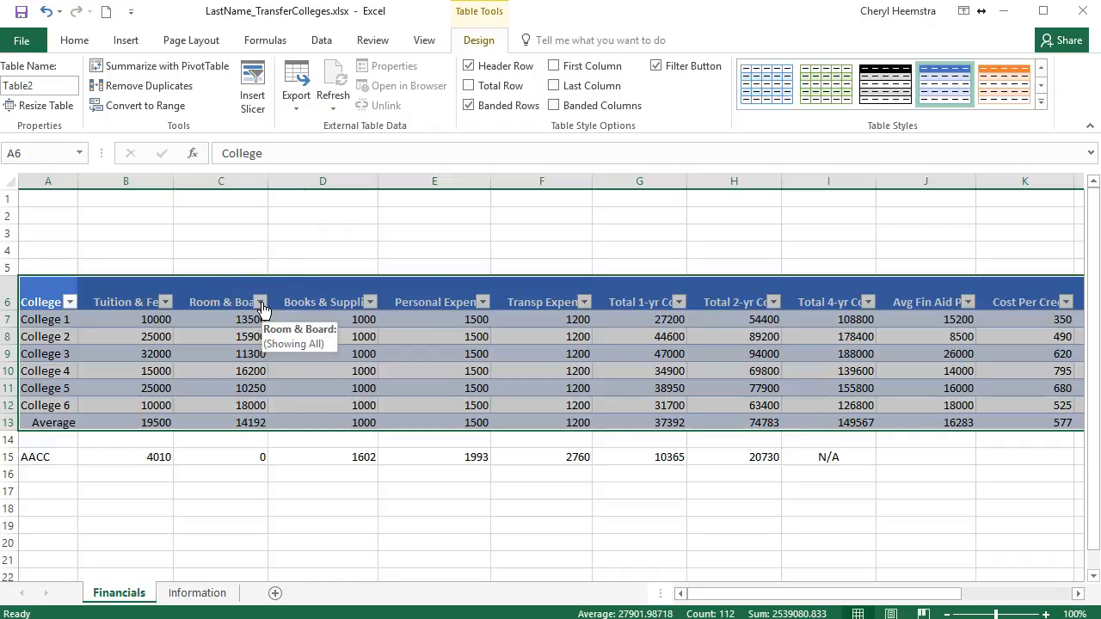
click(290, 335)
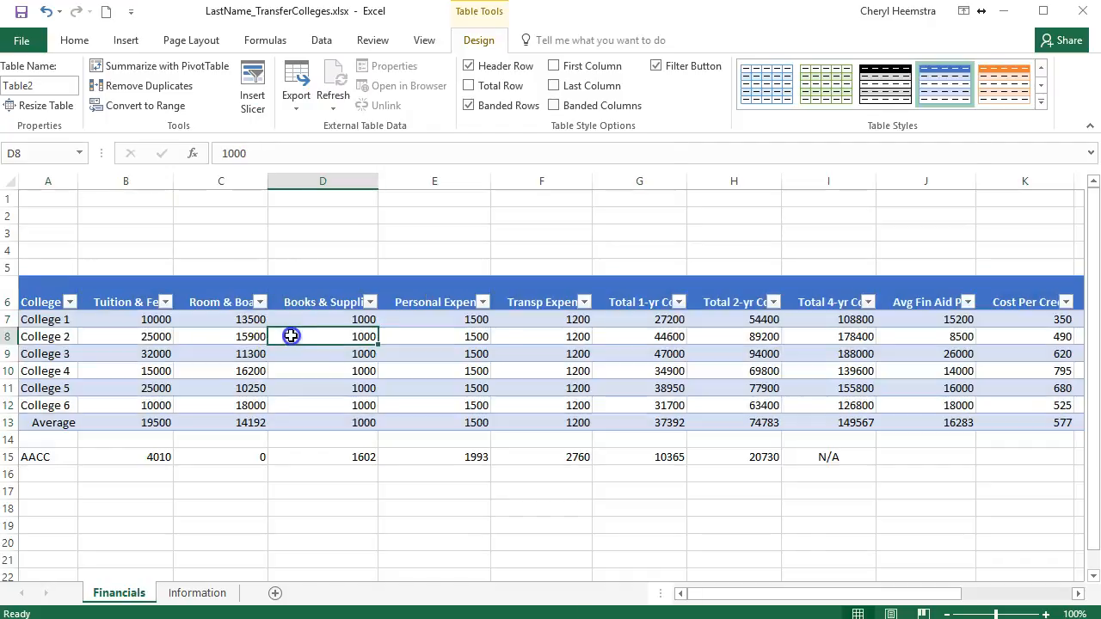
Examine the sorting and number filter options for the Room & Board column
click(260, 303)
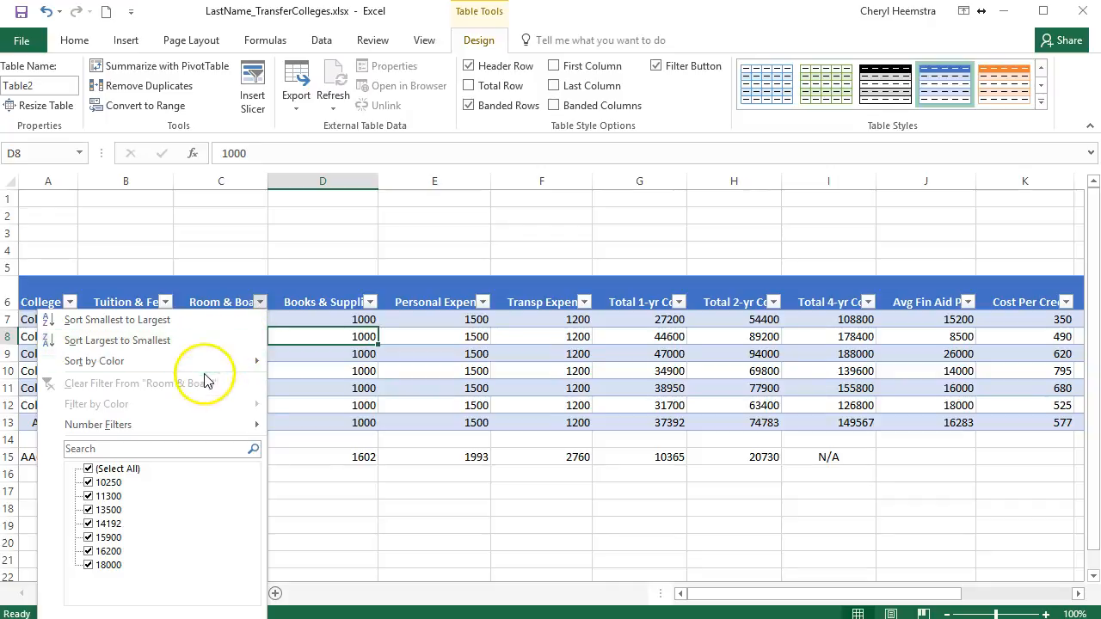
mouse_move(207, 430)
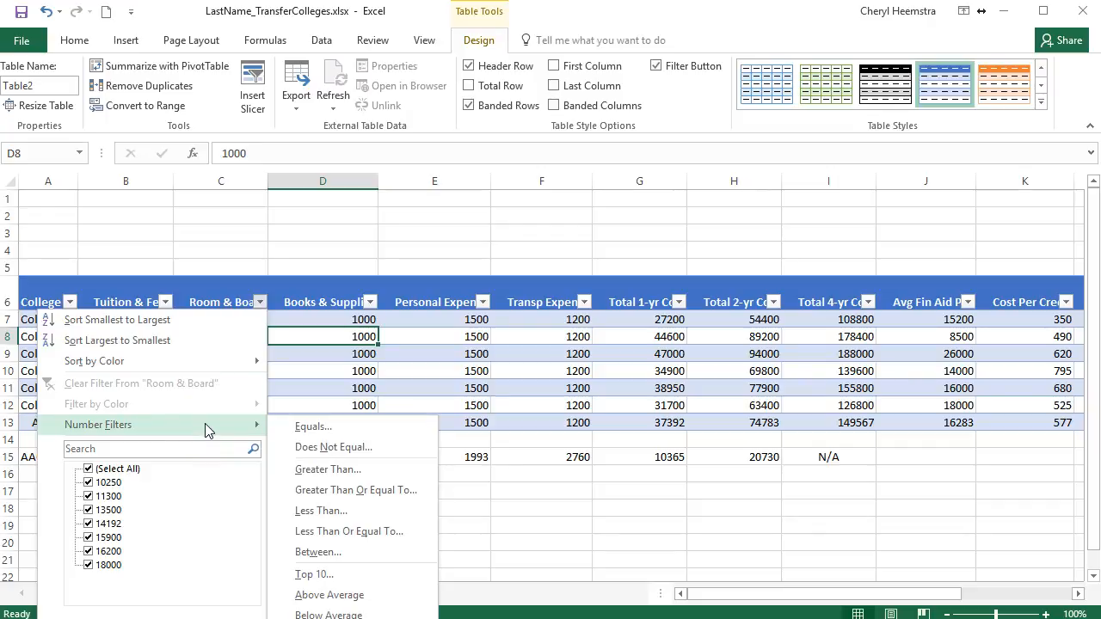
click(277, 223)
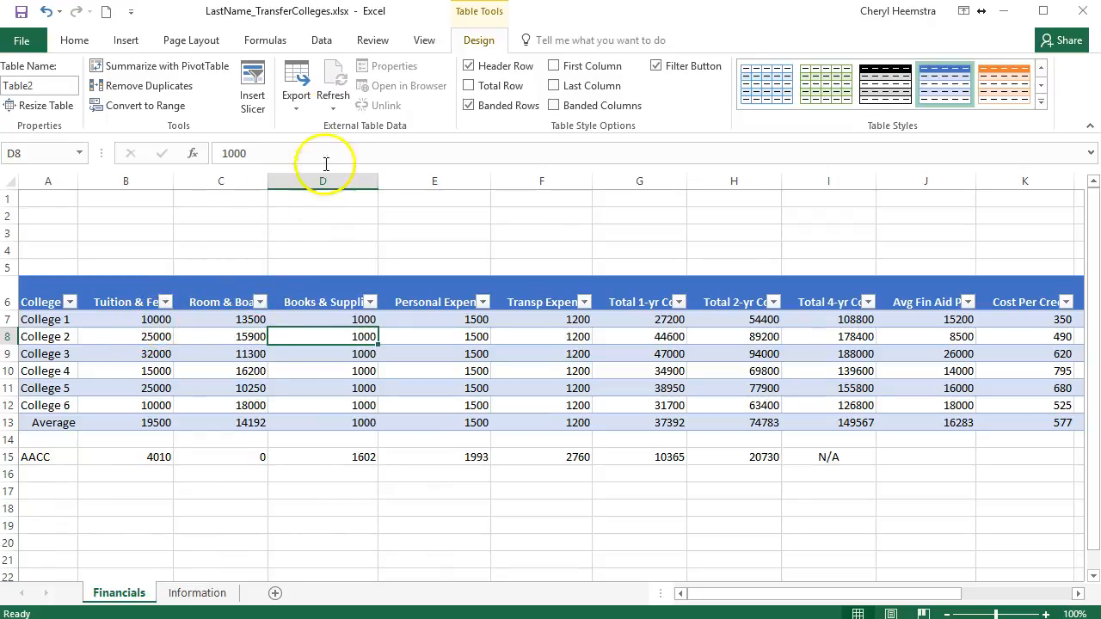
Toggle the table's Filter option to hide the filter buttons in the header row
click(322, 40)
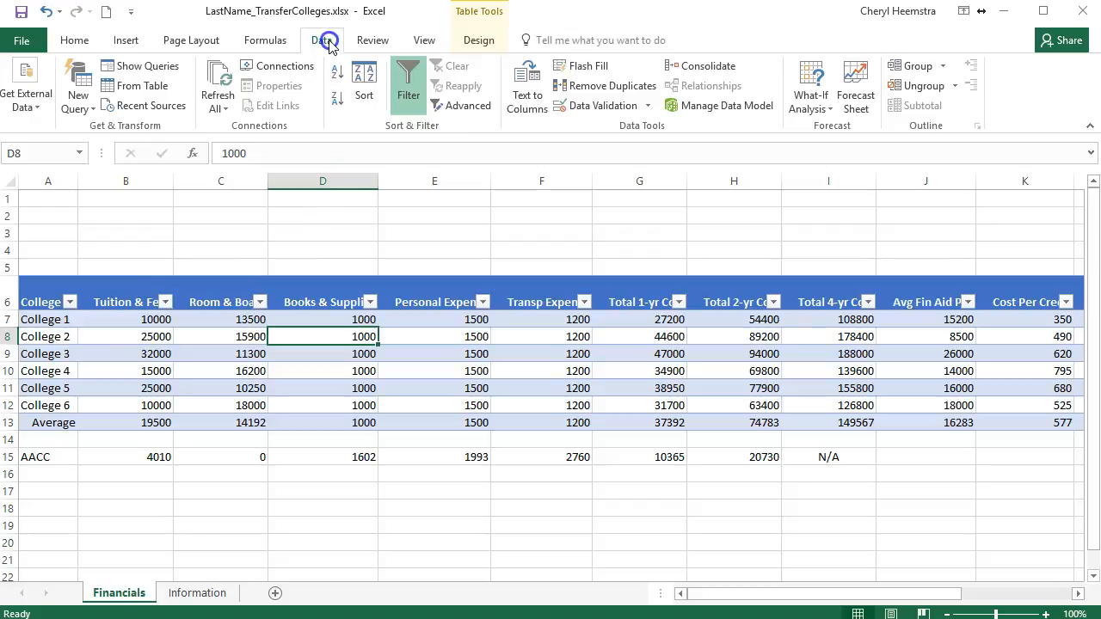
click(409, 77)
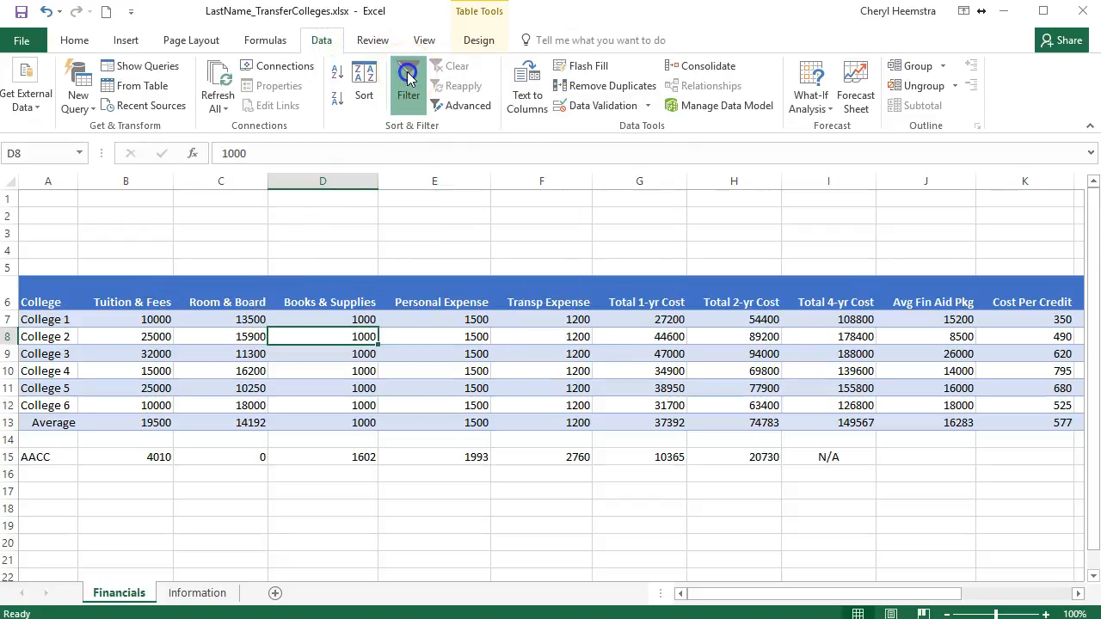
click(409, 77)
click(408, 78)
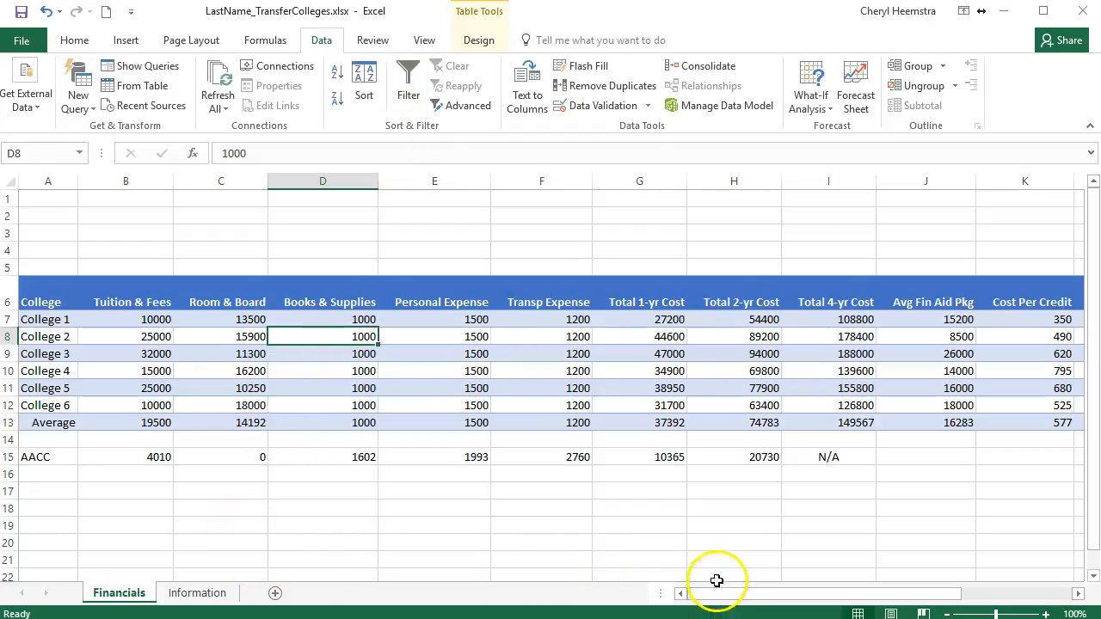
drag(932, 594, 869, 593)
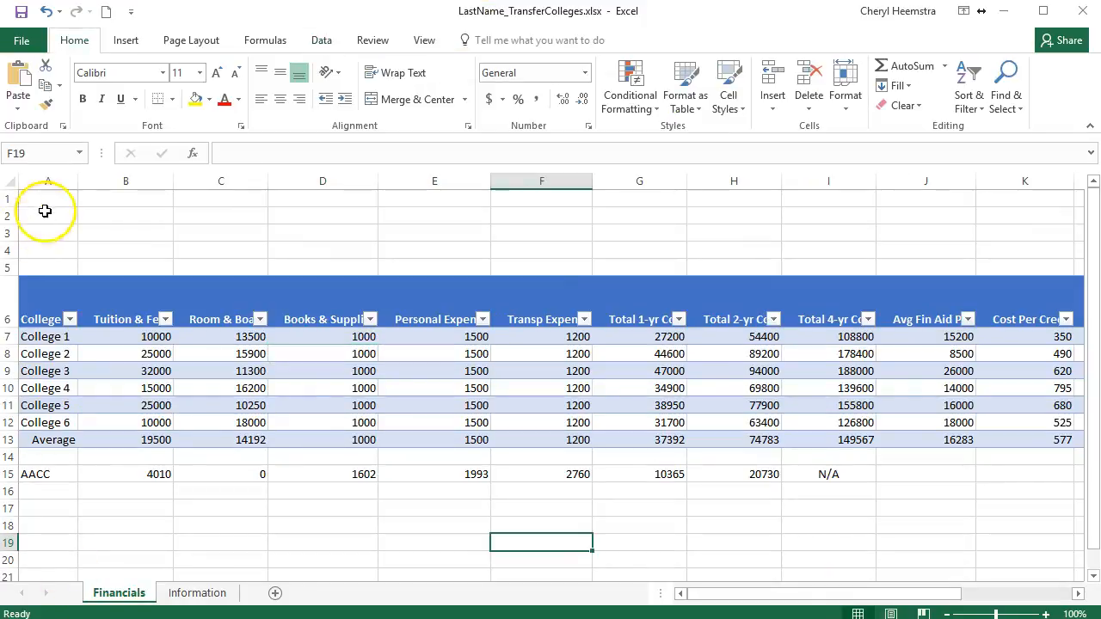
Widen column A to about twice its width and set the width of columns B through N to 8
drag(75, 186, 136, 171)
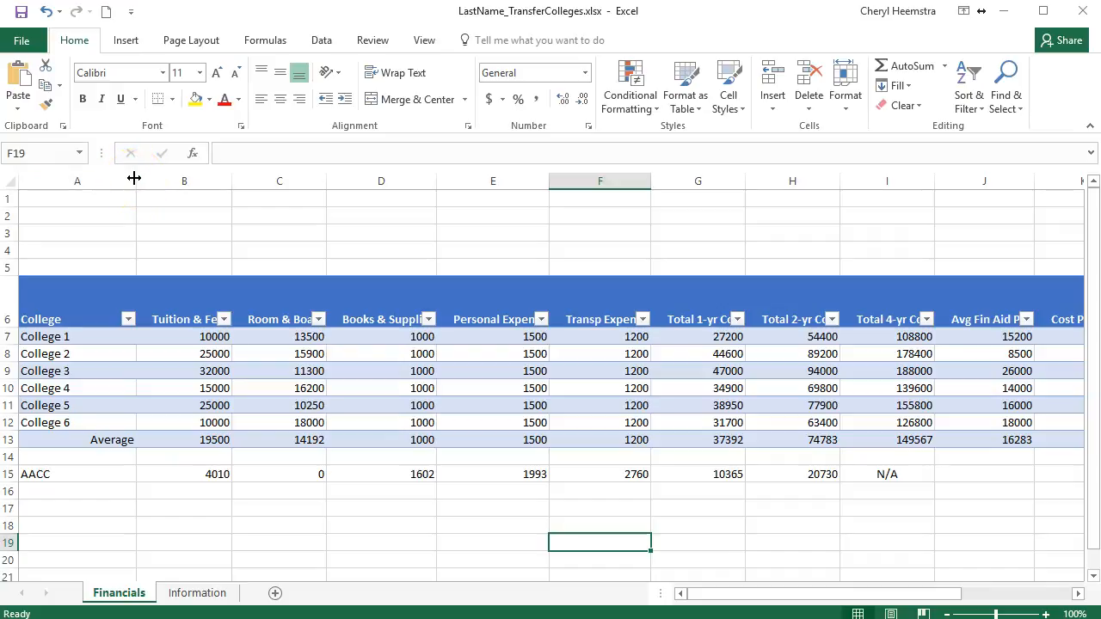
click(173, 175)
drag(175, 175, 975, 212)
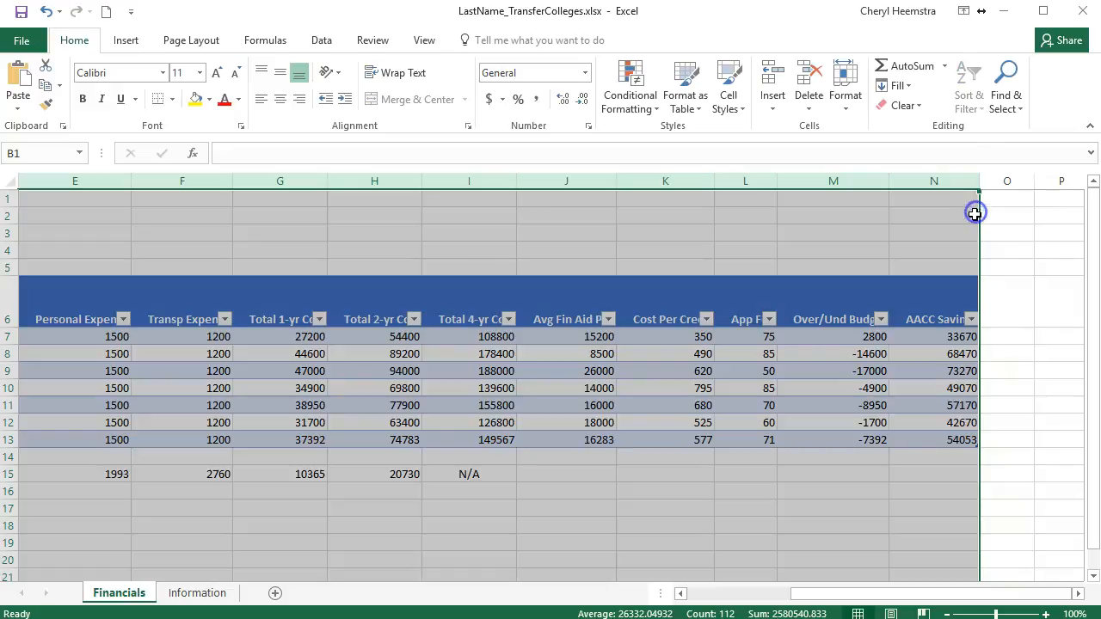
click(843, 110)
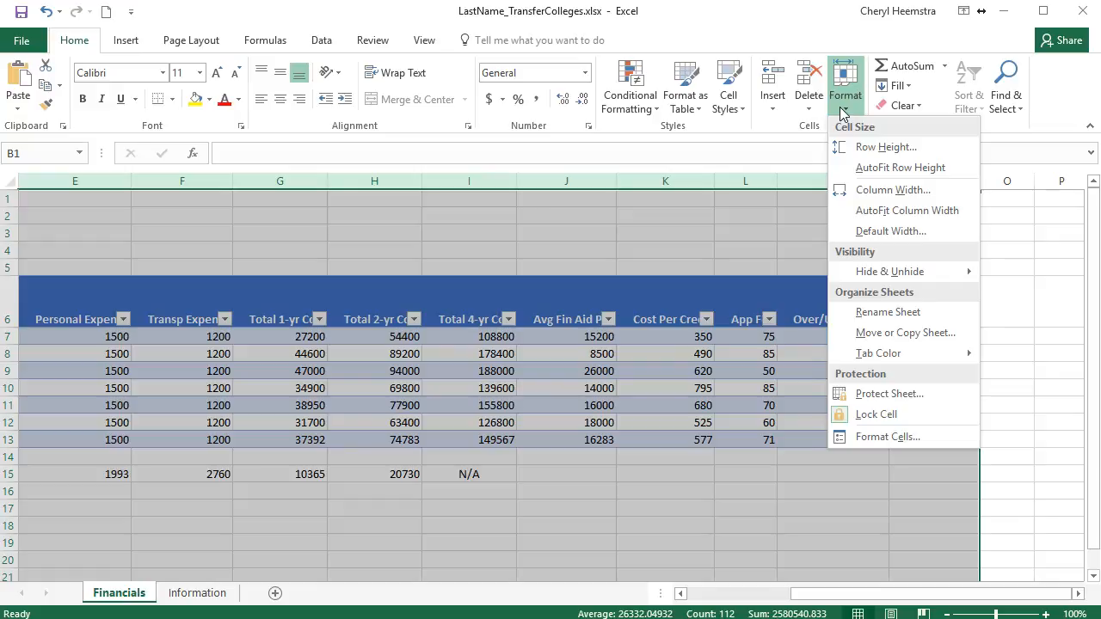
click(865, 190)
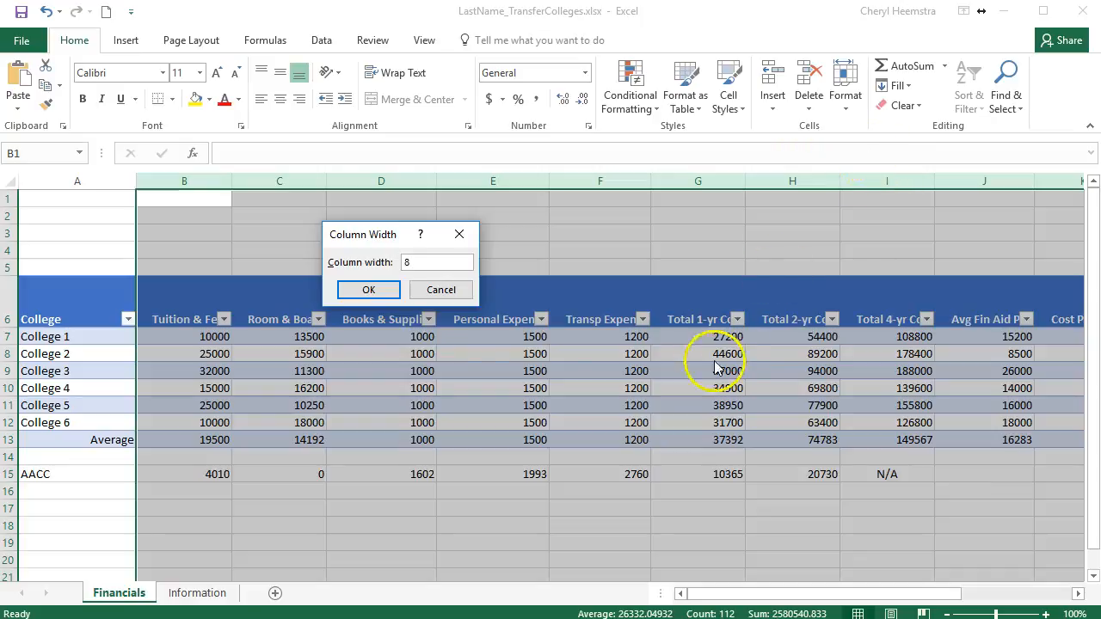
click(368, 291)
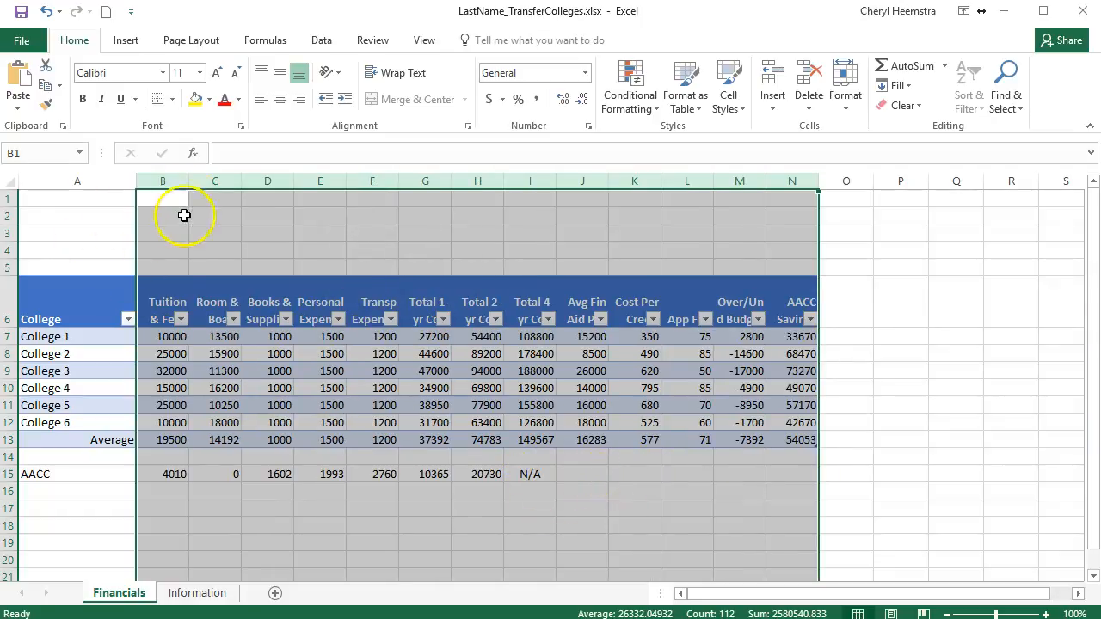
Hide the filter buttons in the header row of the Financials table
click(323, 41)
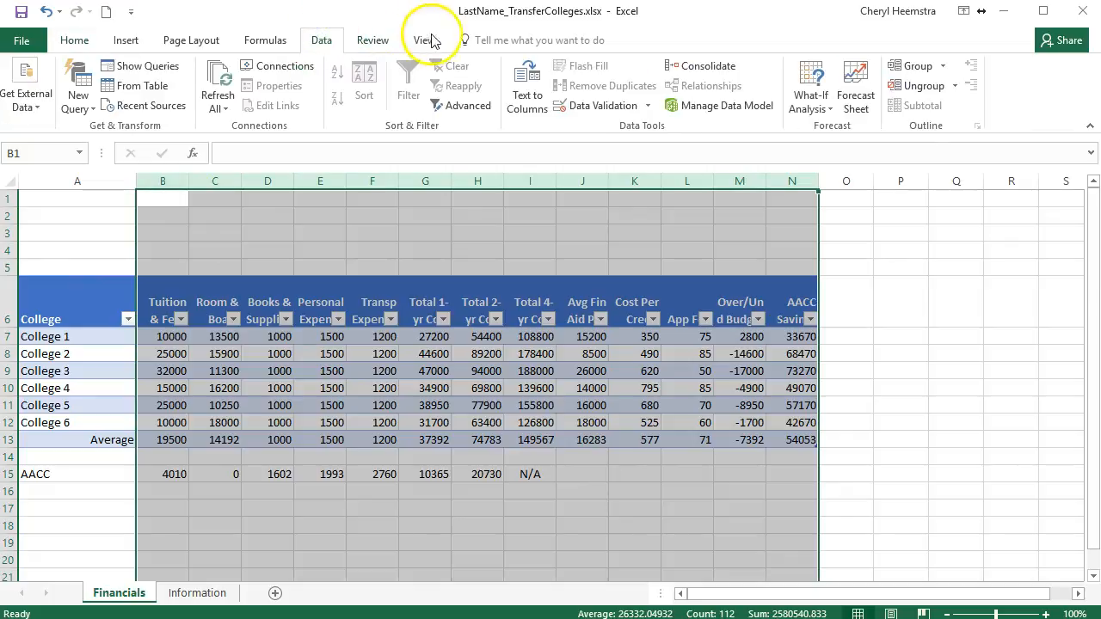
click(424, 233)
drag(220, 333, 219, 309)
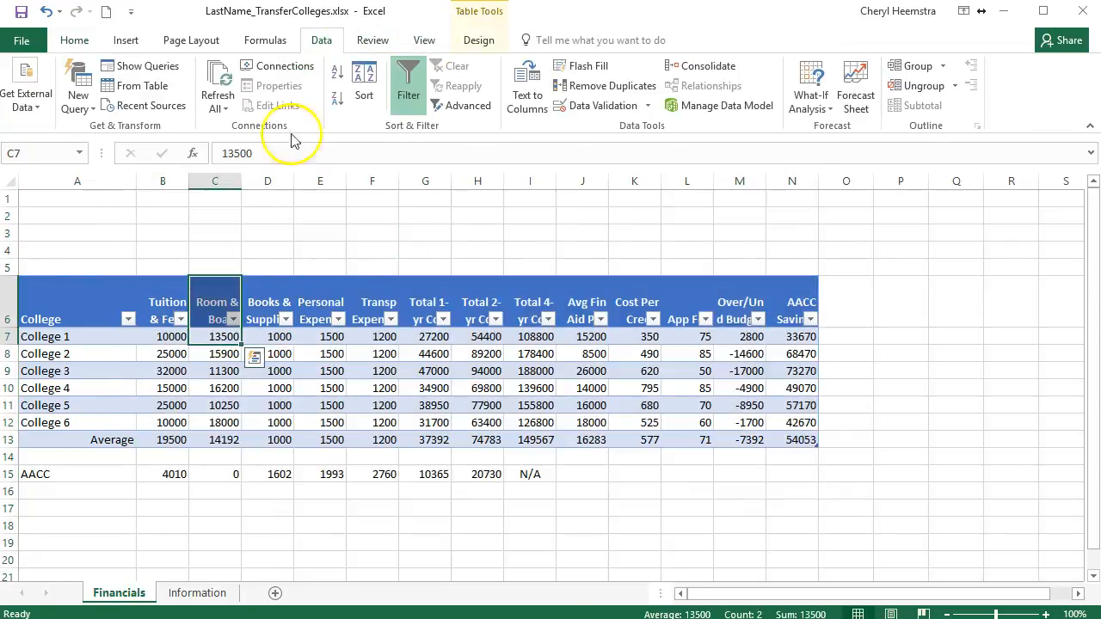
click(410, 82)
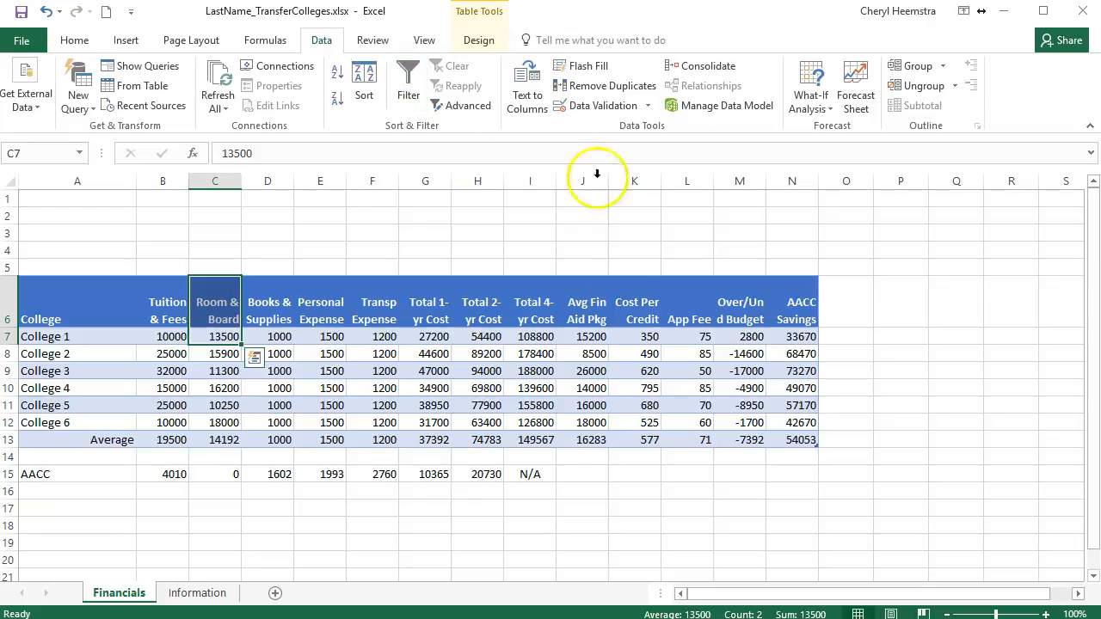
click(166, 306)
drag(166, 306, 790, 284)
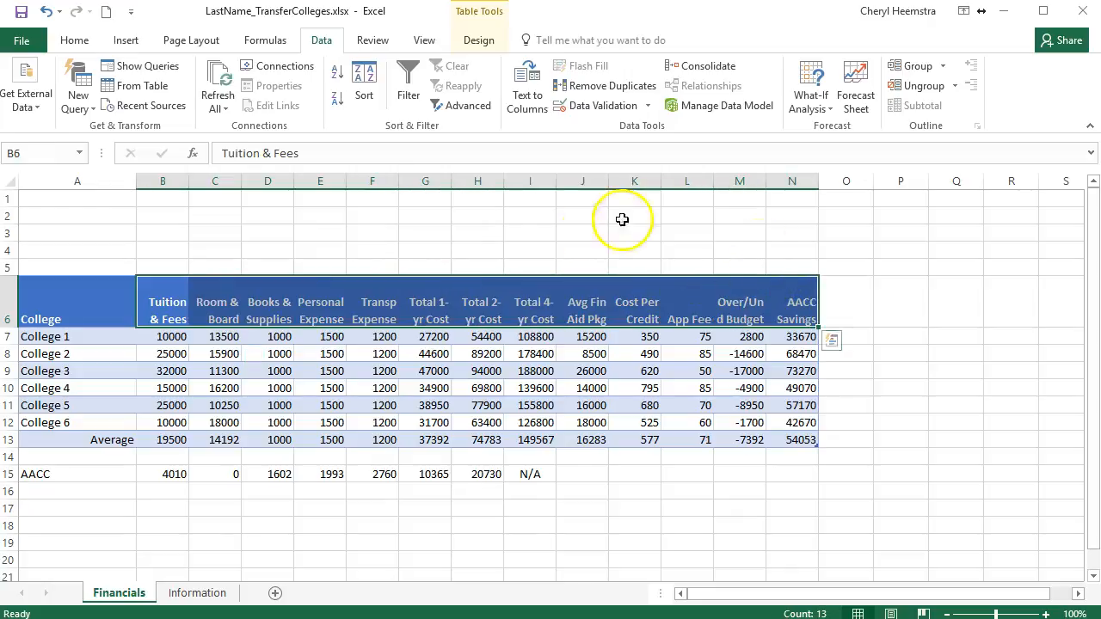
click(90, 41)
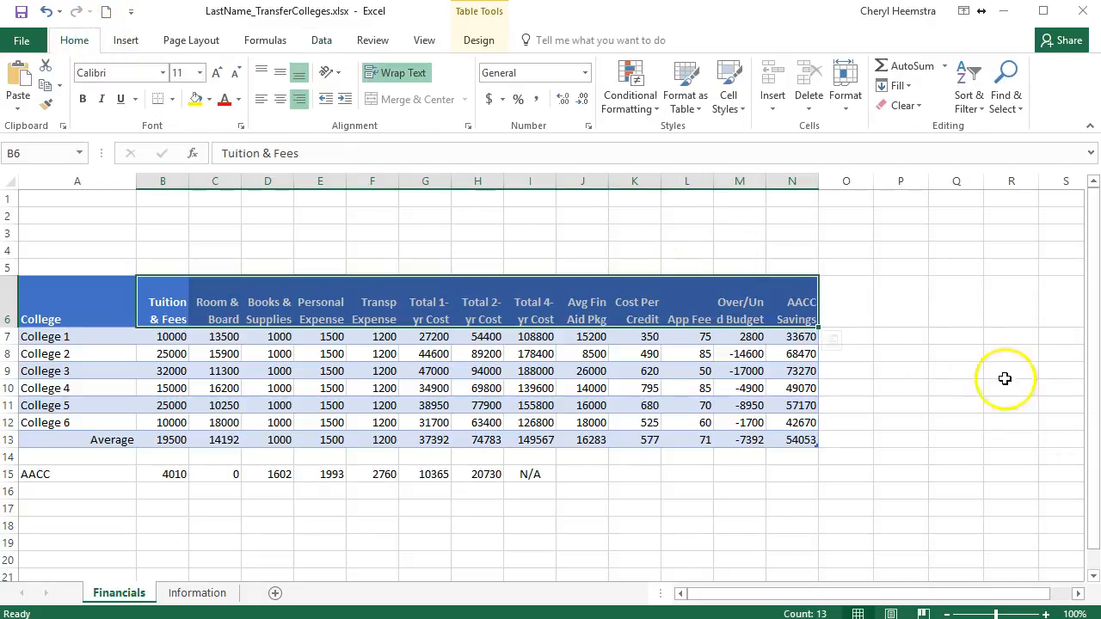
drag(742, 370, 793, 371)
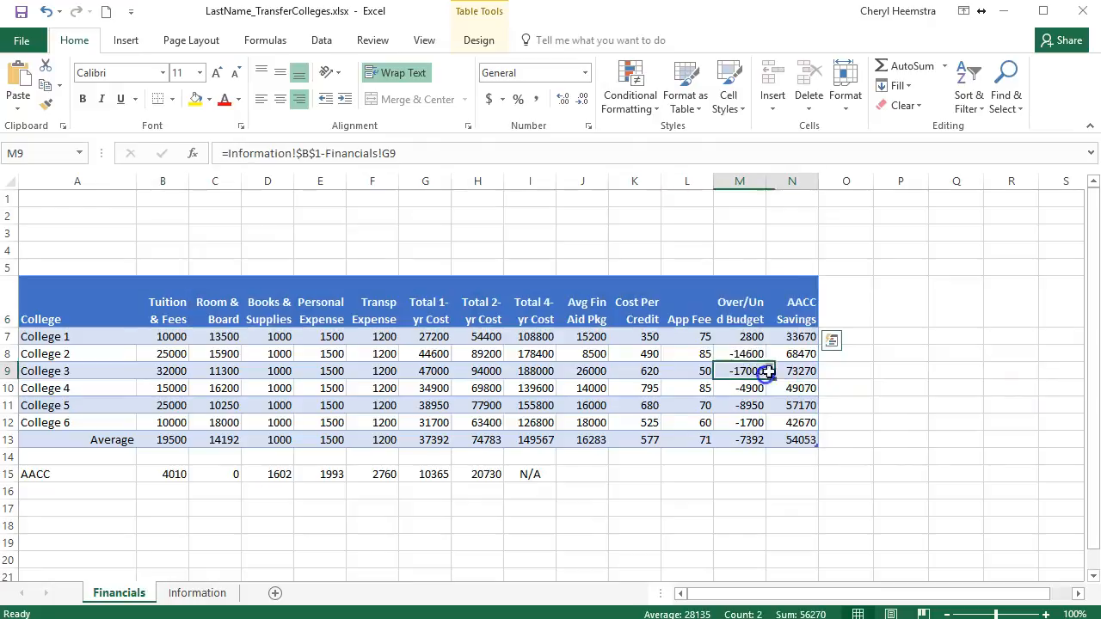
Widen column M slightly so Over/Und stays on one line, and shrink row 6 to fit its two-line headers
click(853, 230)
drag(765, 187, 774, 183)
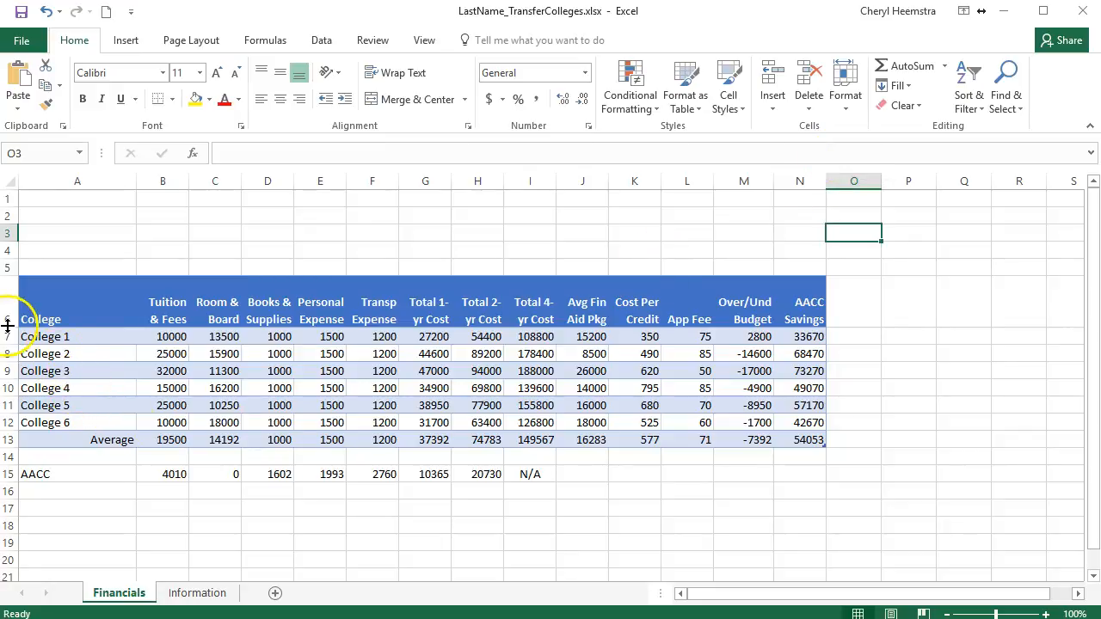
drag(7, 327, 13, 308)
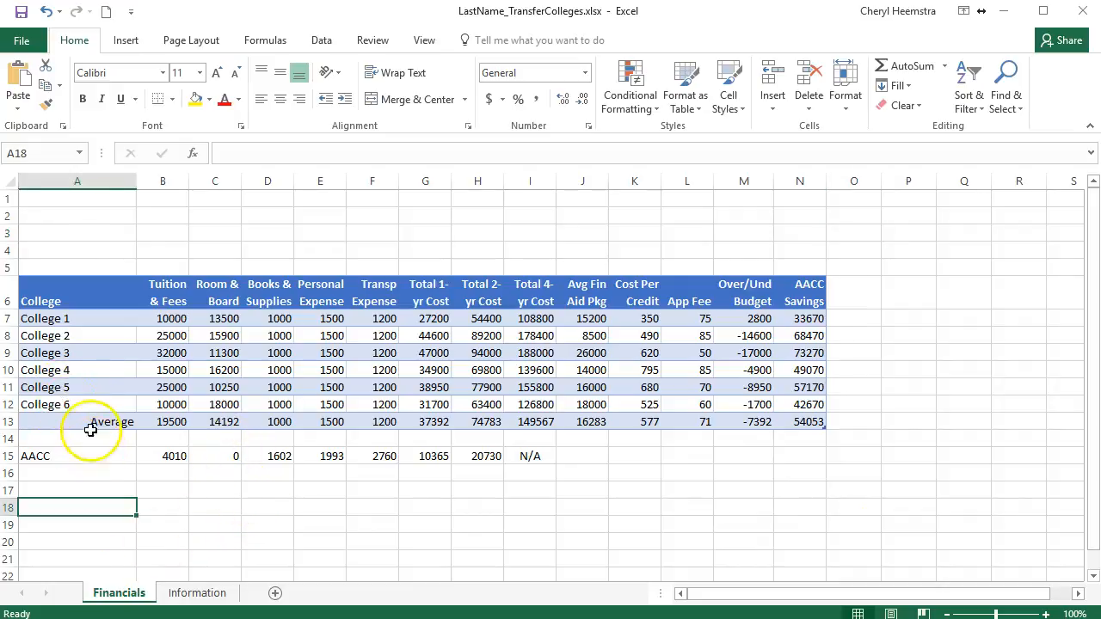
Apply the Total cell style to the Average row, A13:N13
drag(86, 421, 794, 422)
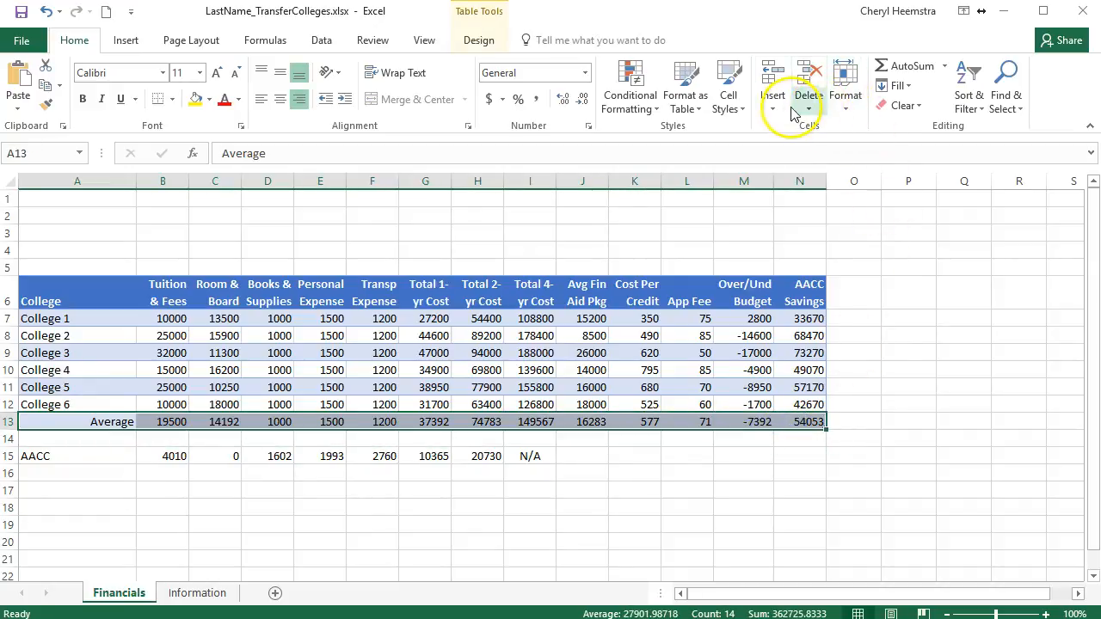
click(729, 110)
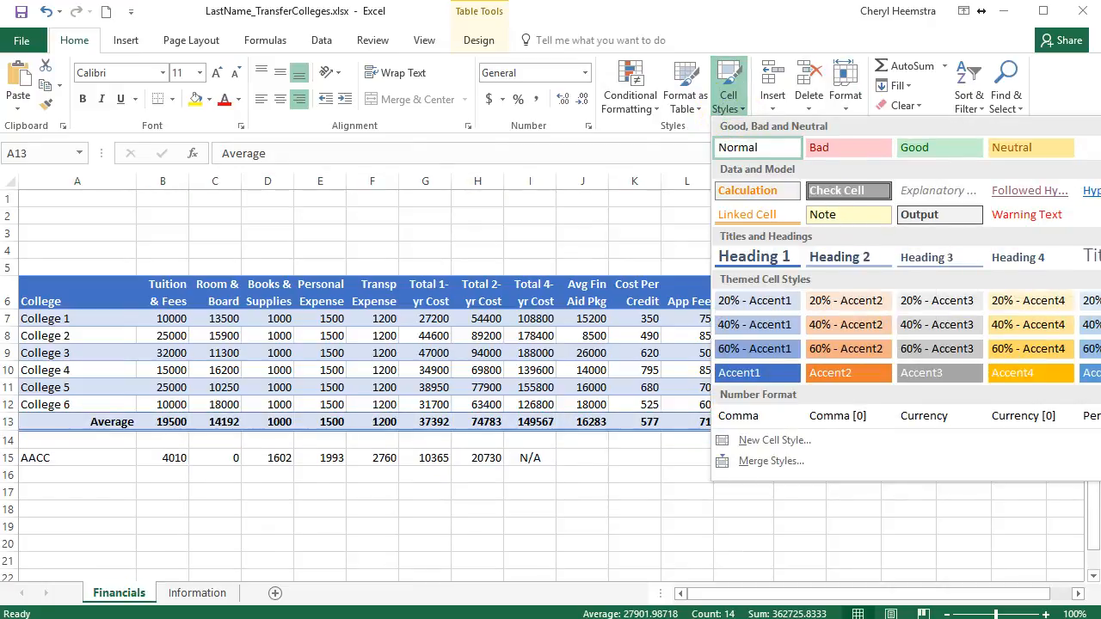
click(1099, 256)
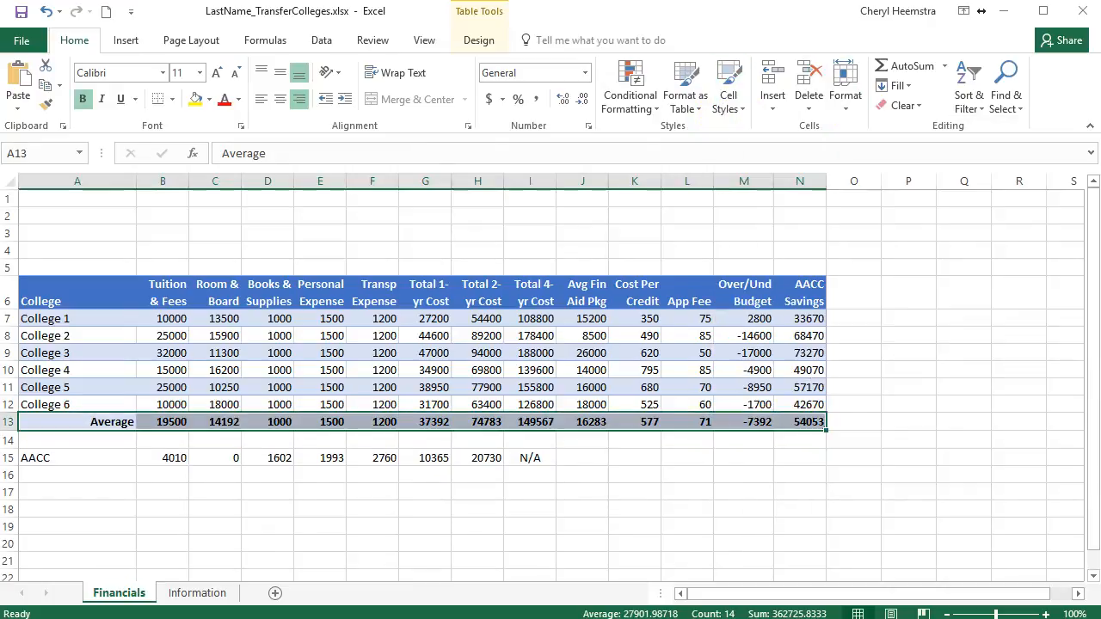
click(494, 500)
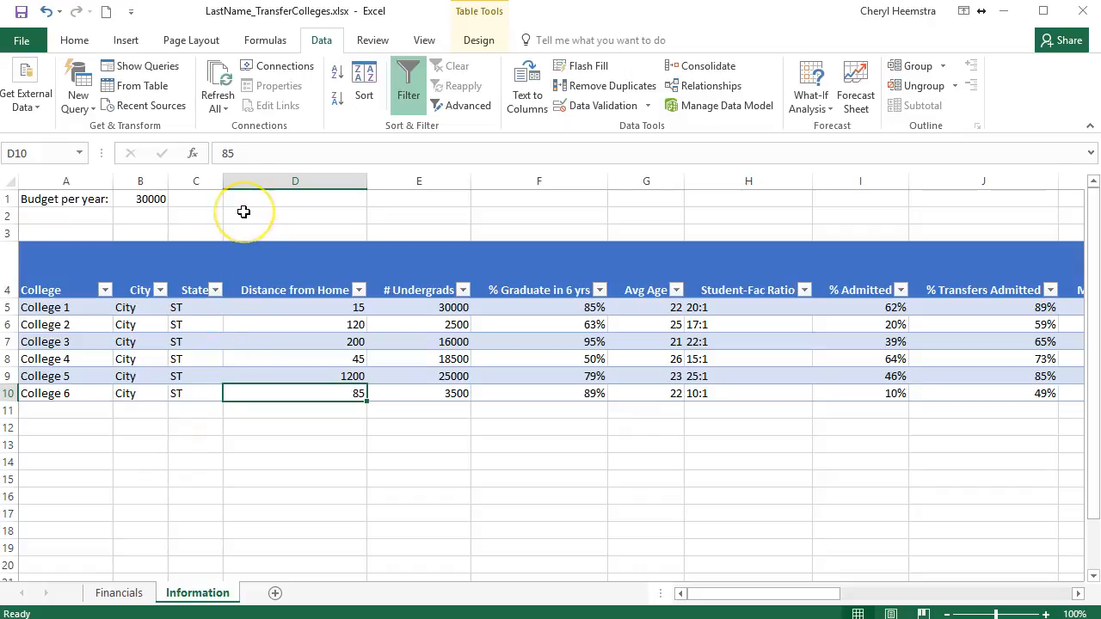
On the Information sheet, hide the table's filter buttons and set the width of columns D through N to 10
click(412, 77)
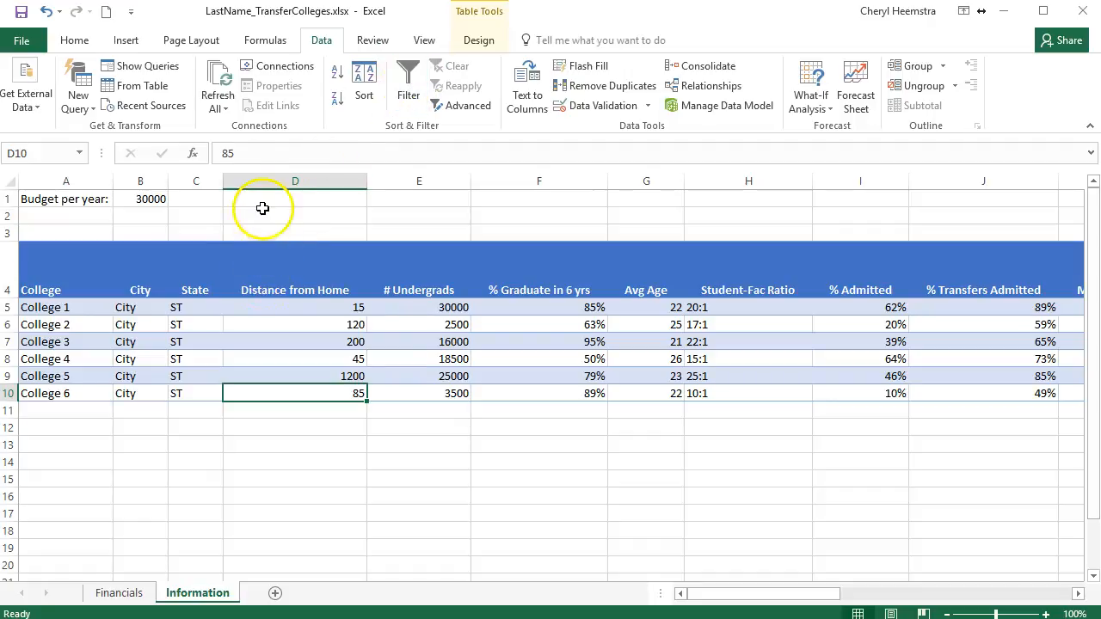
drag(255, 170, 897, 257)
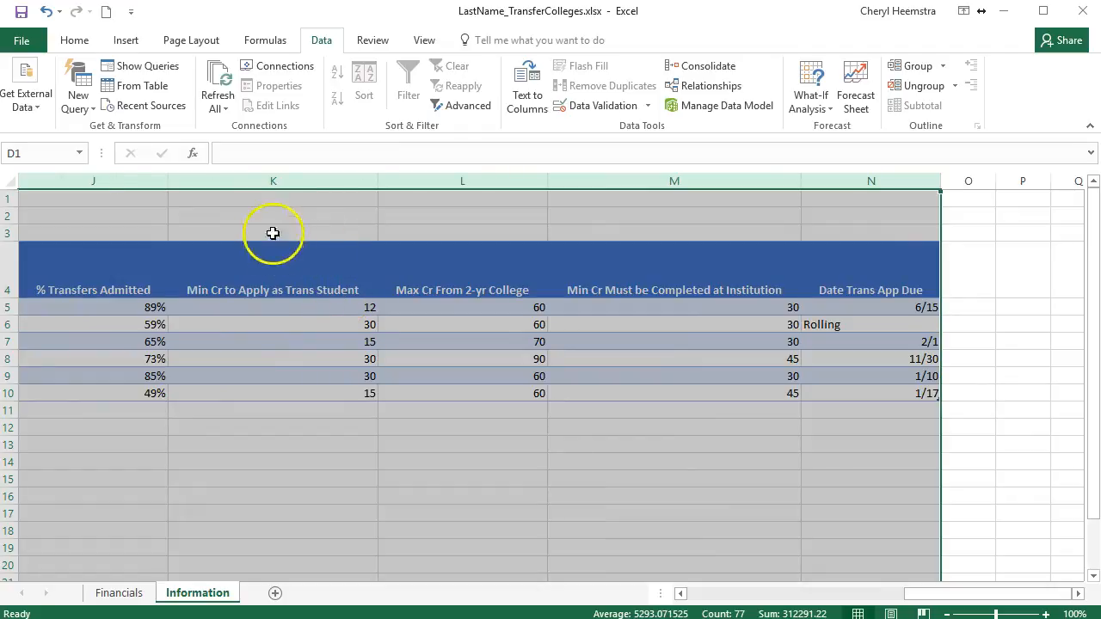
click(73, 41)
click(848, 101)
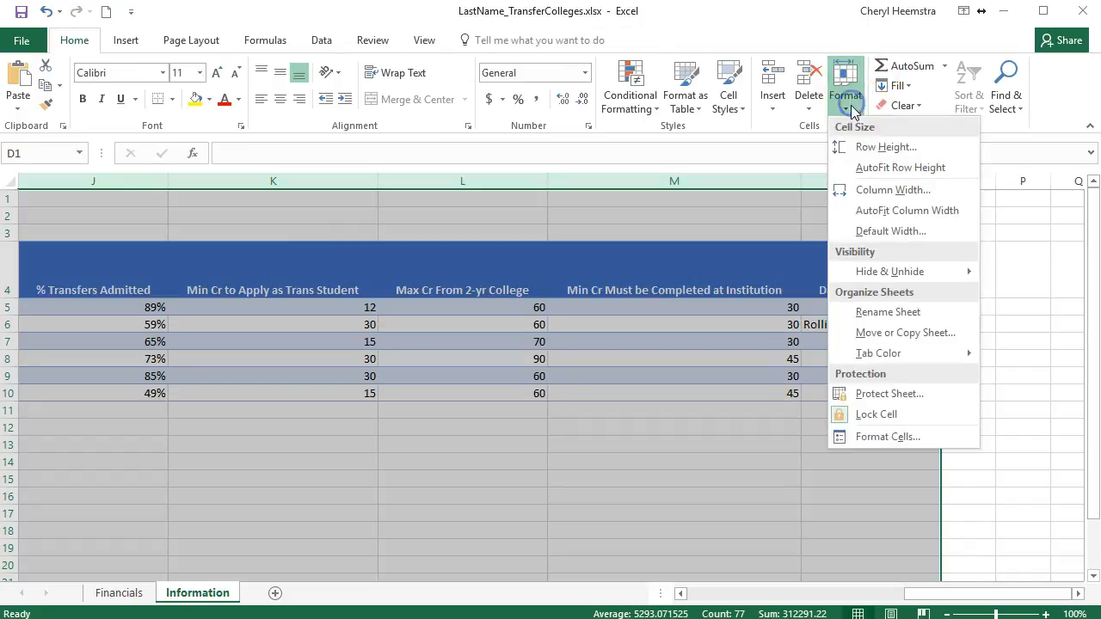
click(867, 186)
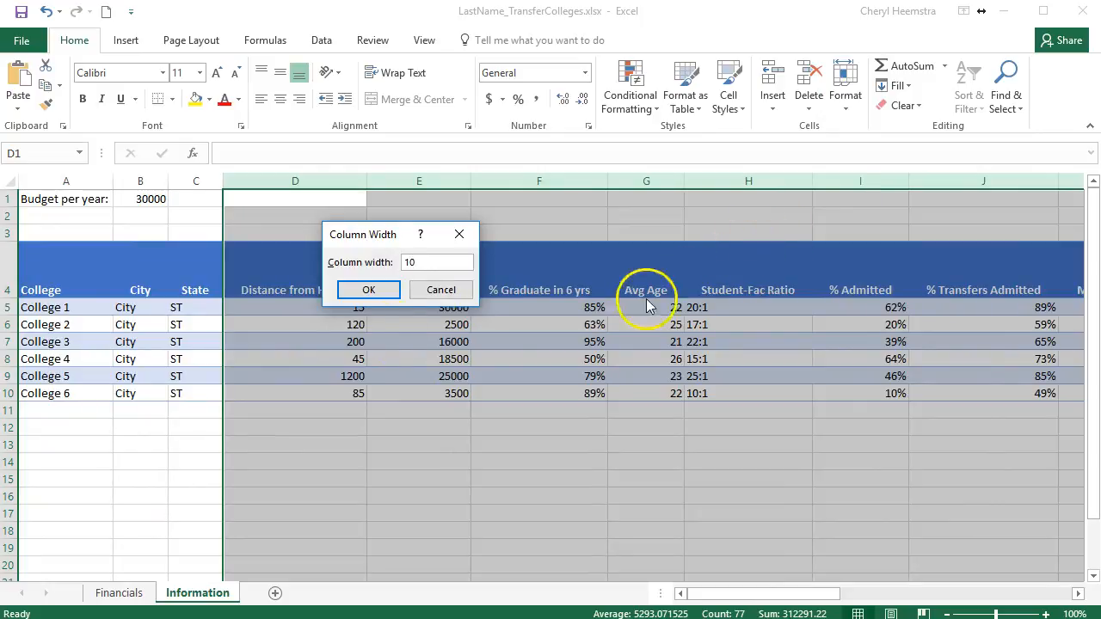
click(359, 289)
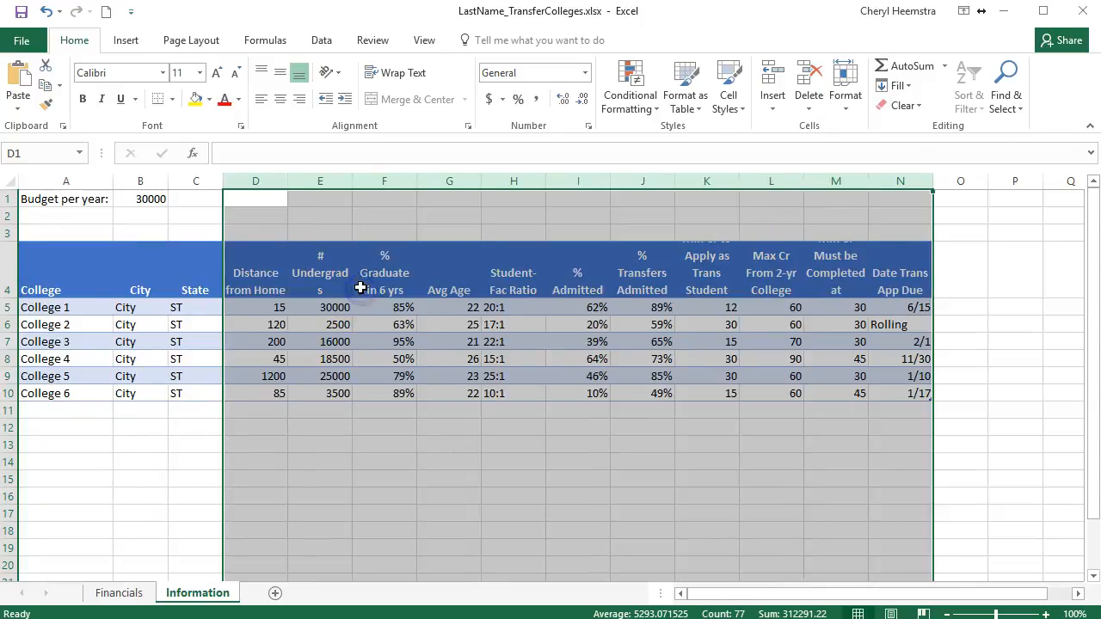
click(313, 444)
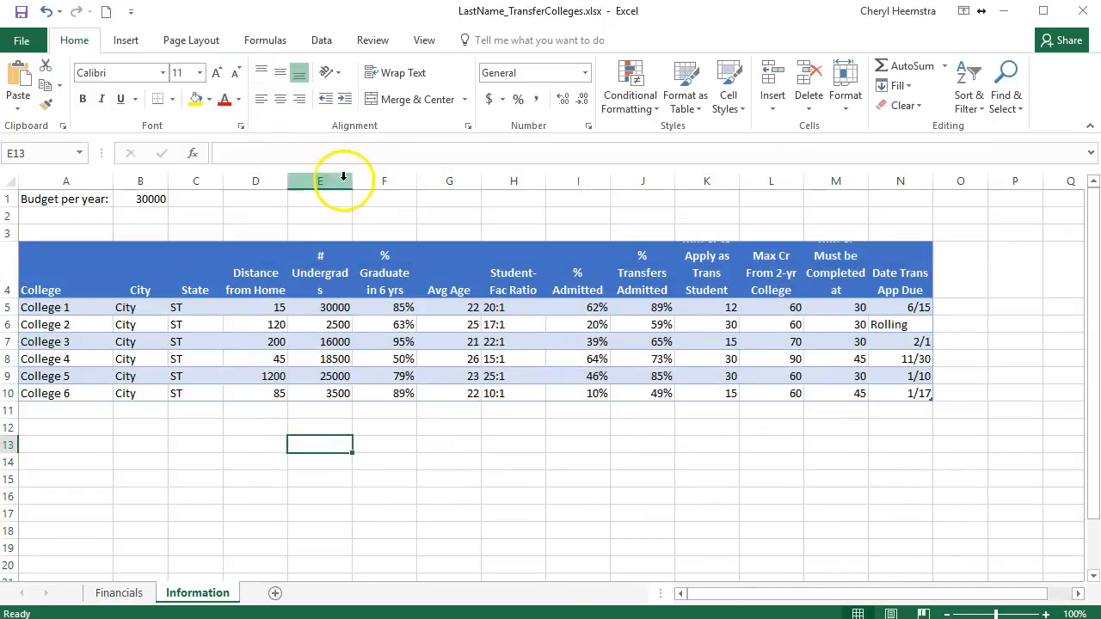
drag(352, 180, 350, 180)
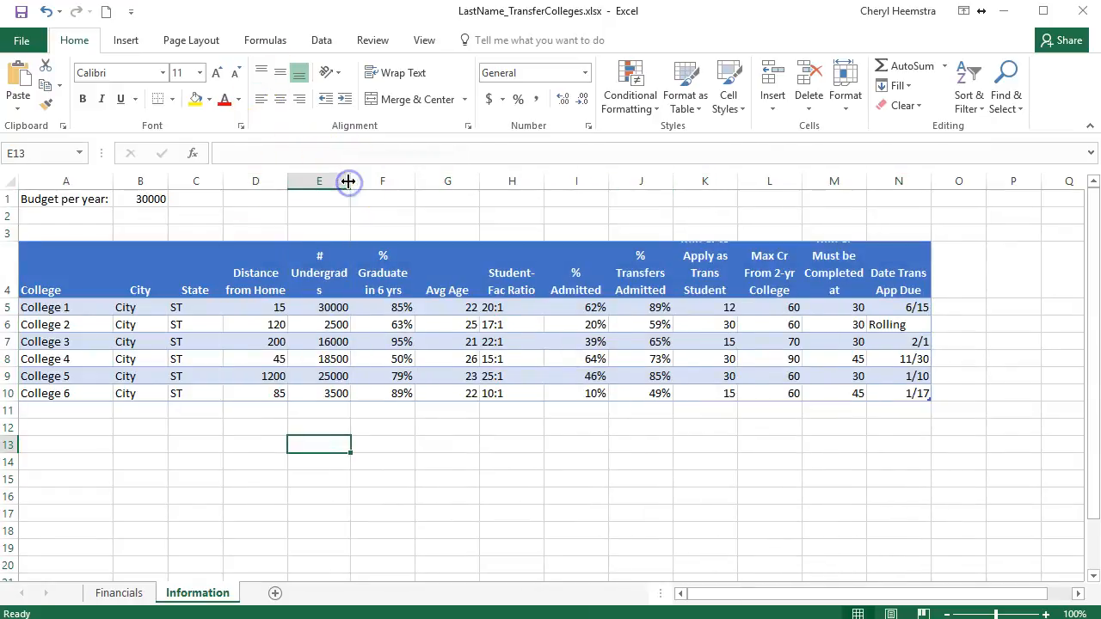
drag(673, 181, 698, 180)
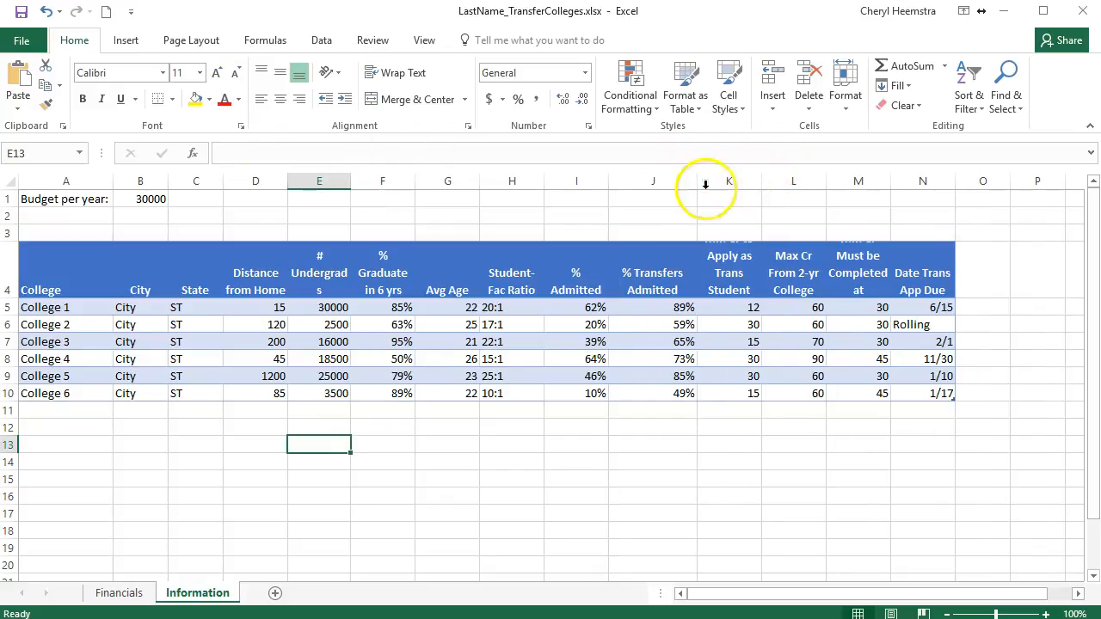
click(45, 11)
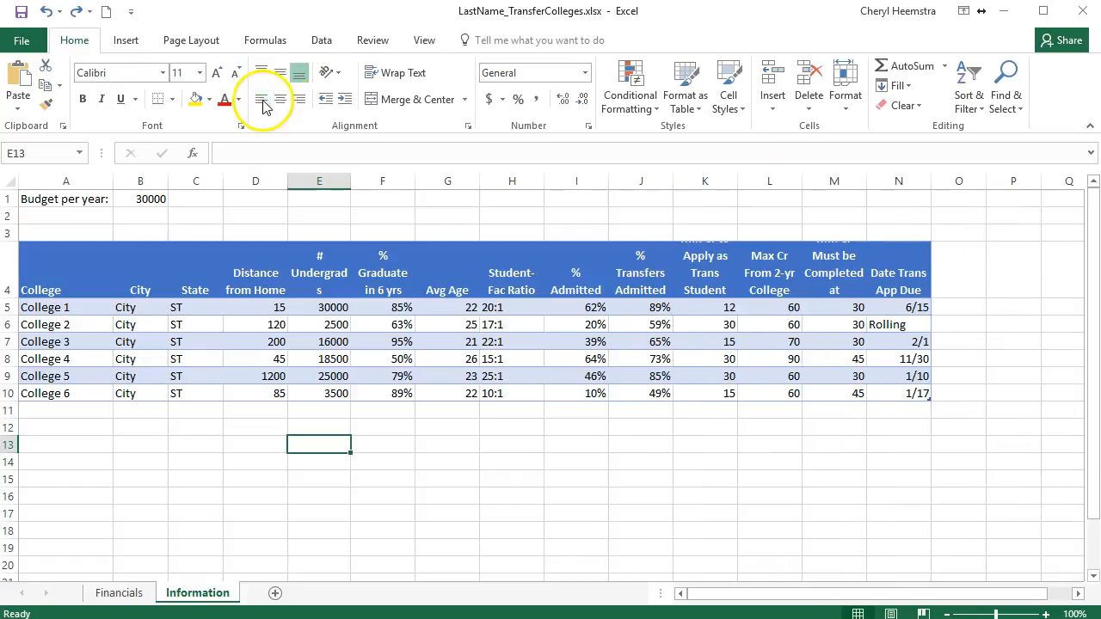
AutoFit the widths of columns K, L, M and N on the Information sheet to their wrapped headers
double_click(737, 182)
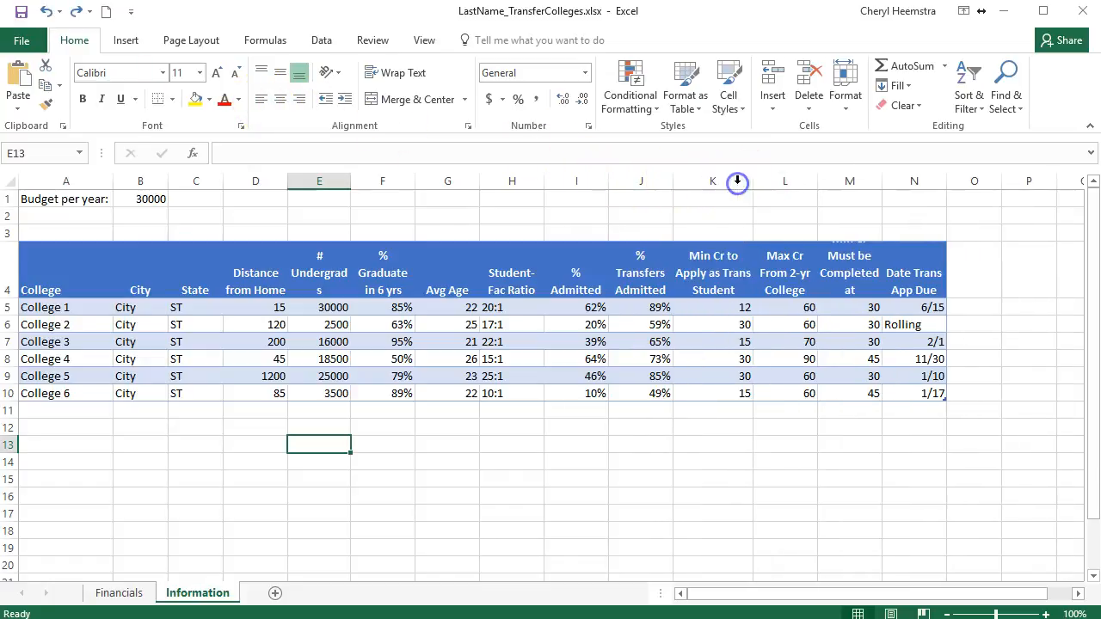
double_click(814, 183)
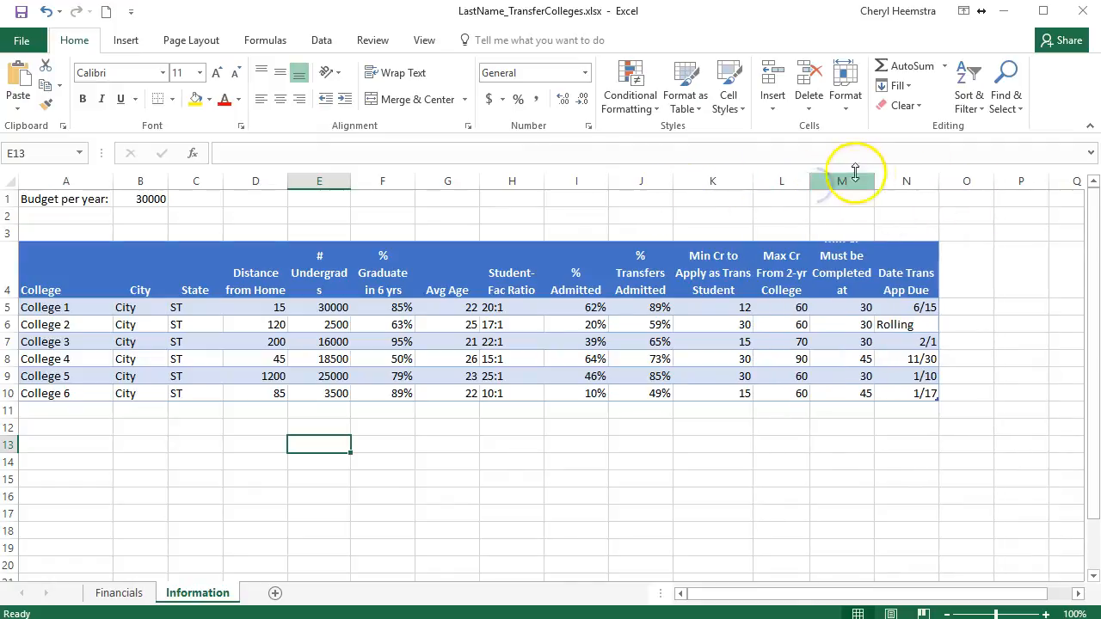
click(867, 182)
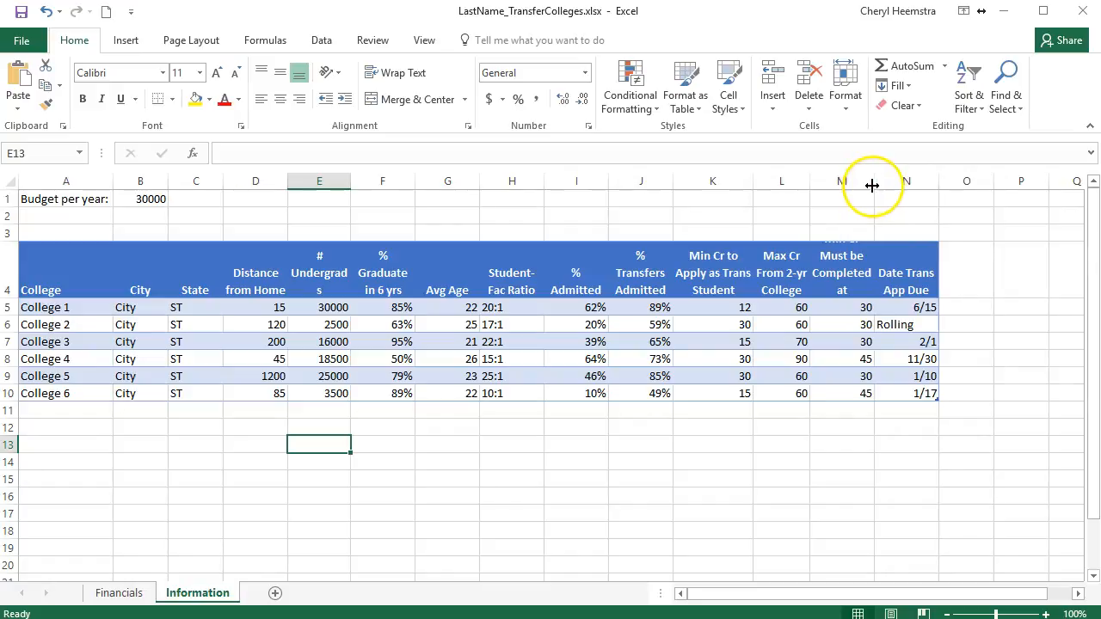
double_click(873, 182)
click(945, 178)
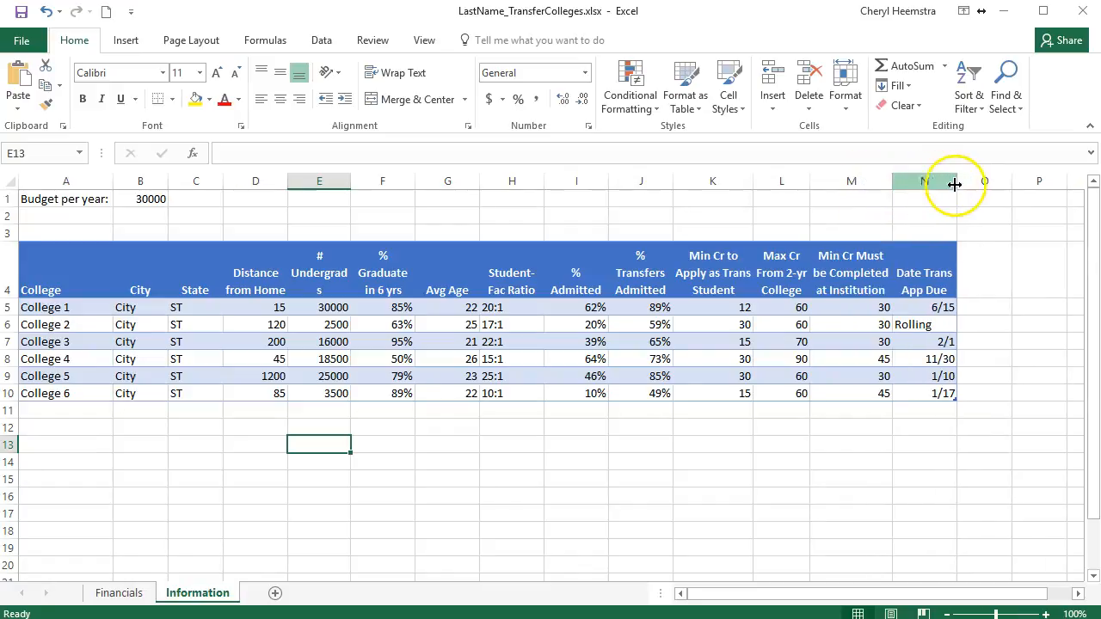
double_click(956, 183)
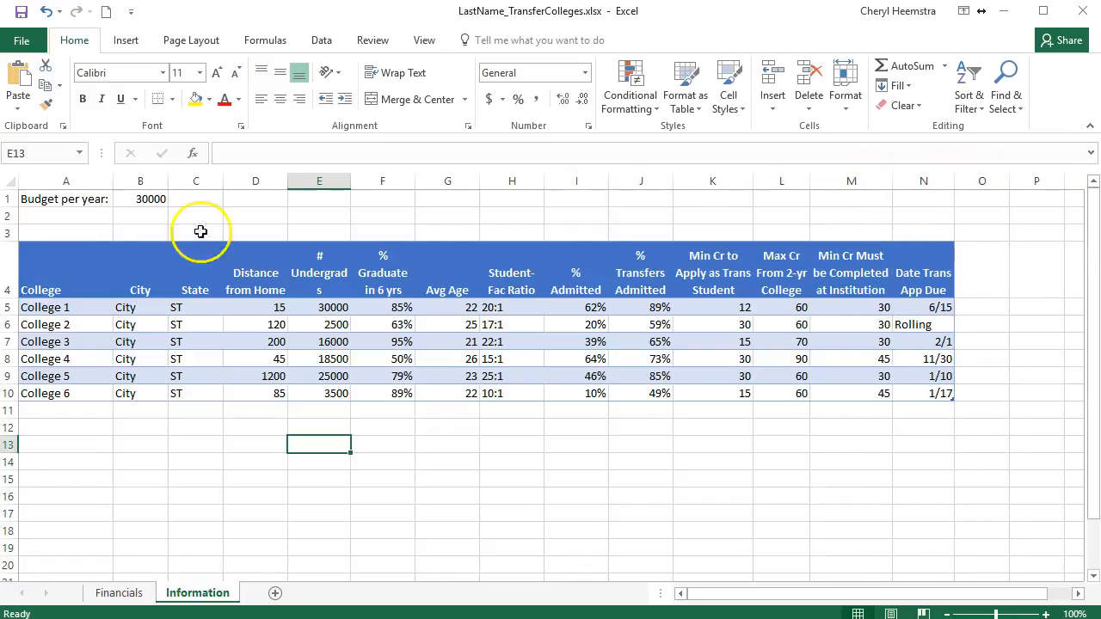
Widen column A slightly, narrow the City and State columns to fit their headers, and widen column E until Undergrads fits on one line
click(113, 182)
drag(114, 182, 136, 178)
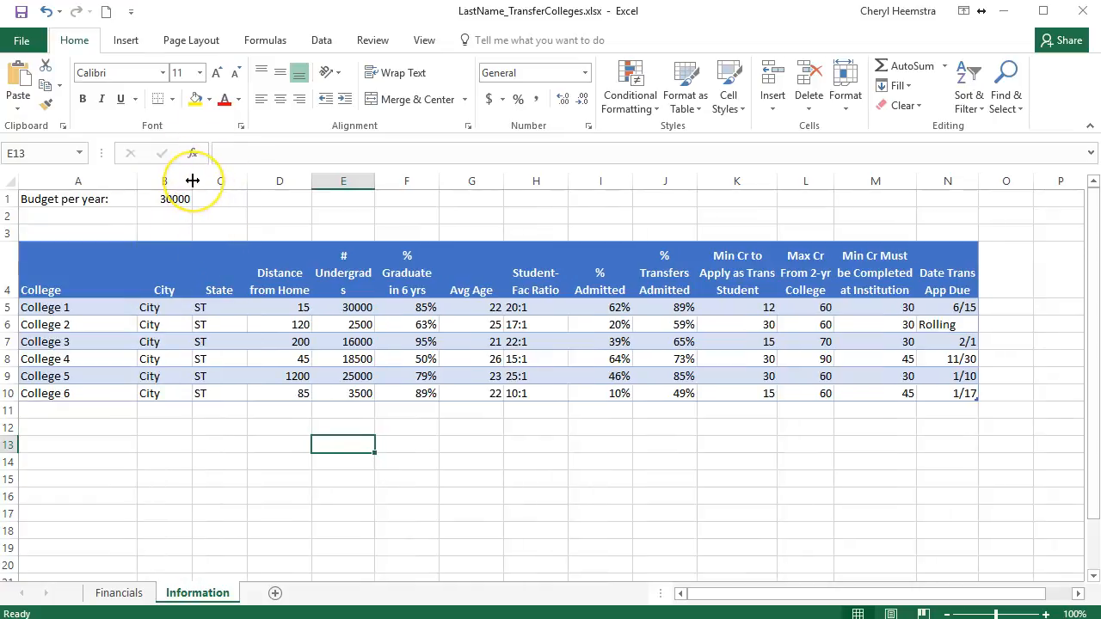
mouse_move(192, 180)
mouse_down()
mouse_move(174, 180)
mouse_move(224, 181)
mouse_move(207, 180)
mouse_up()
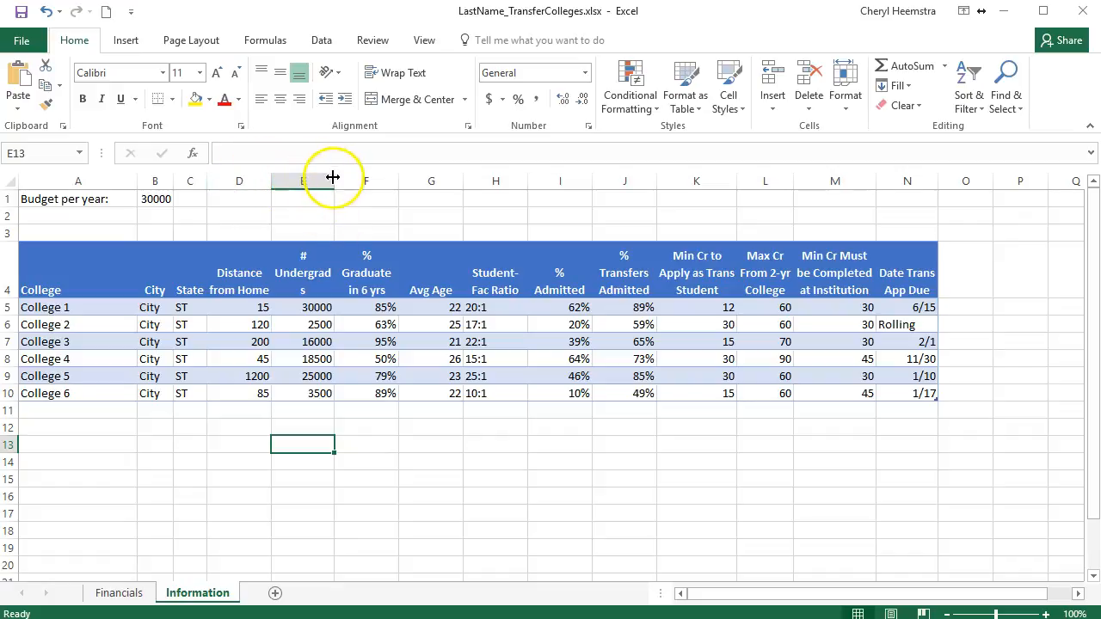
drag(336, 181, 342, 181)
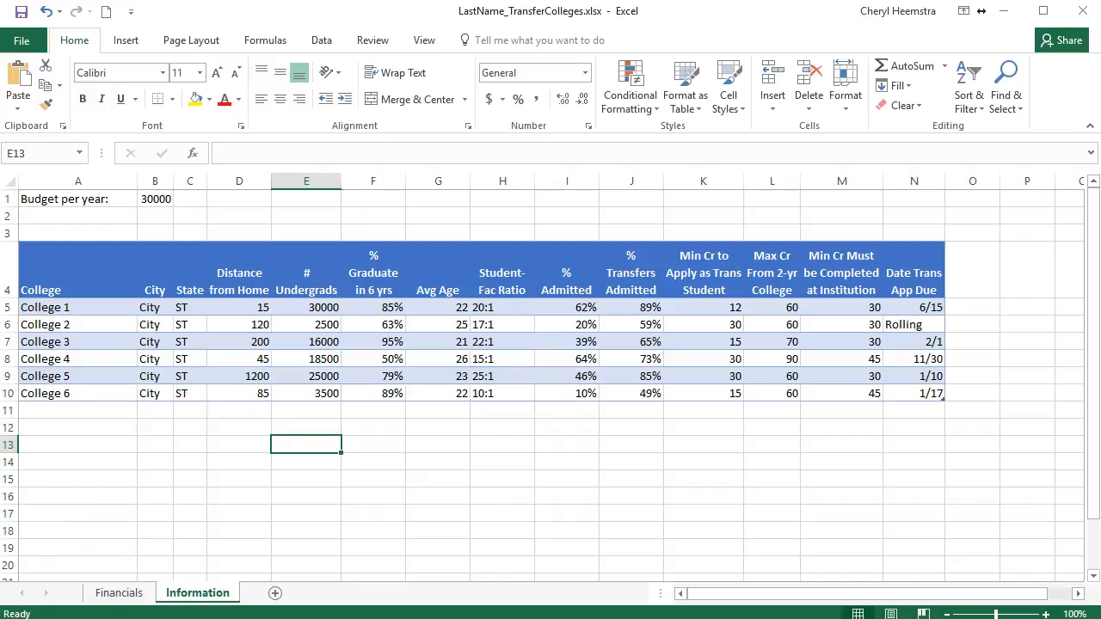
click(86, 410)
click(157, 270)
drag(158, 270, 890, 392)
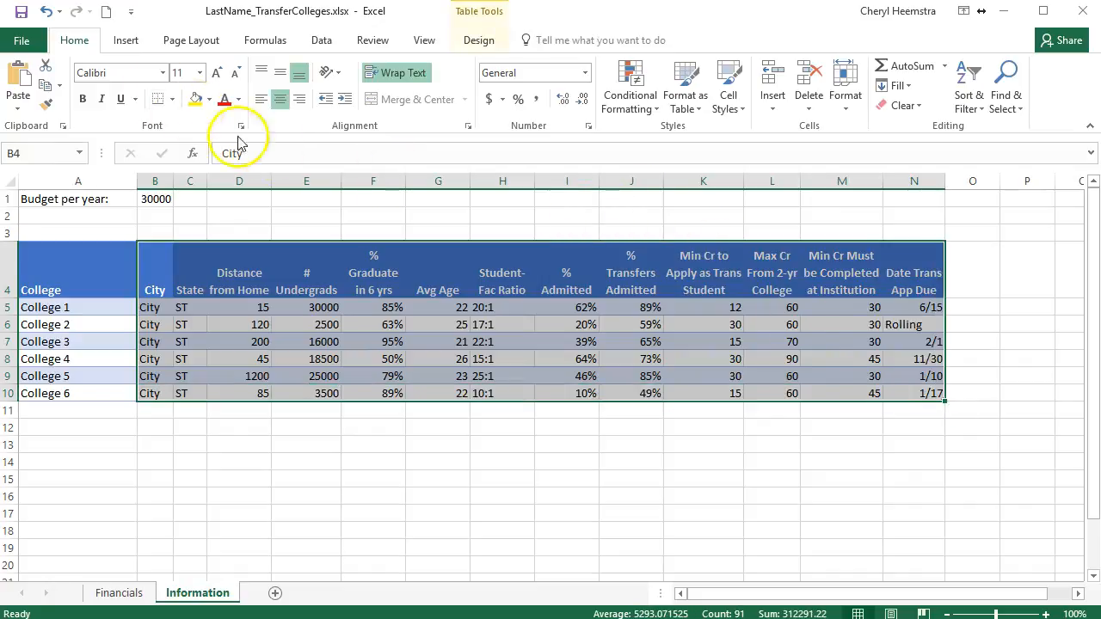
click(283, 74)
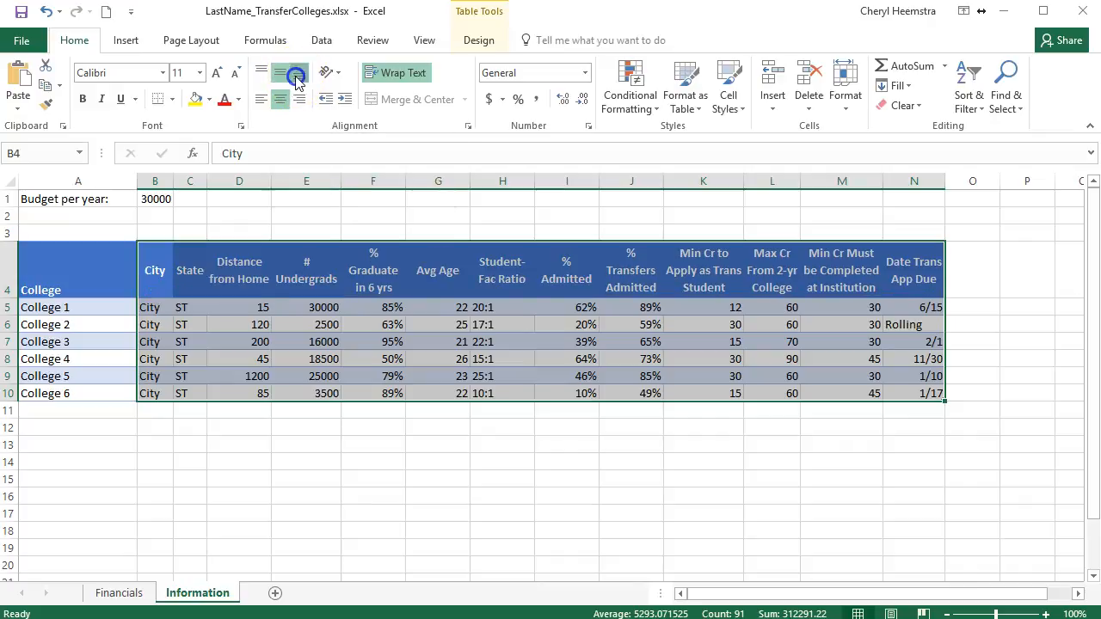
click(299, 74)
click(283, 100)
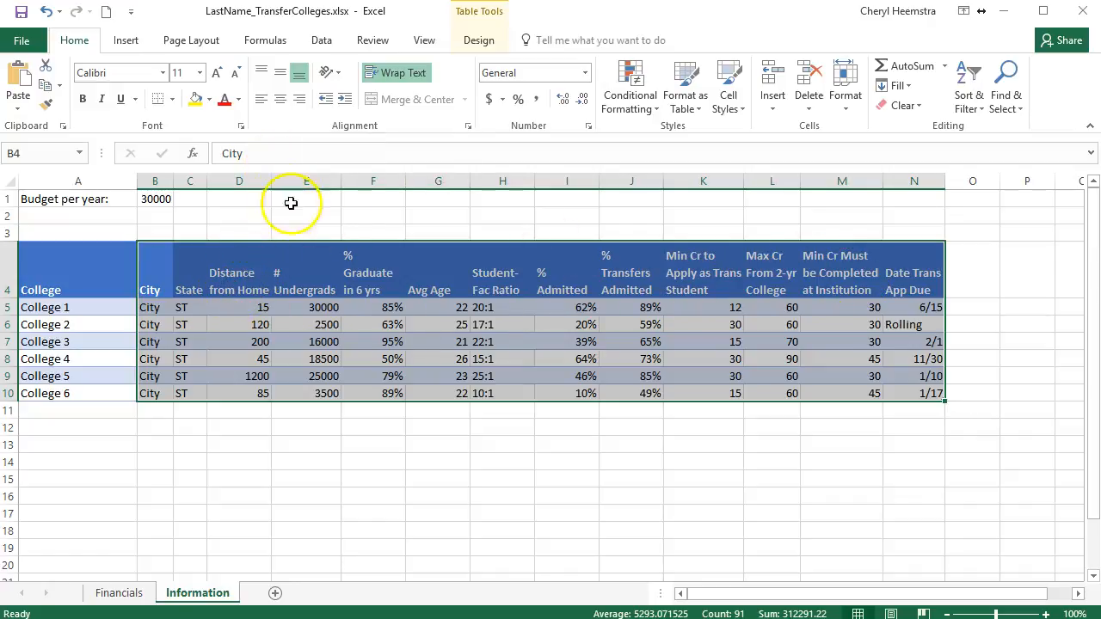
click(282, 101)
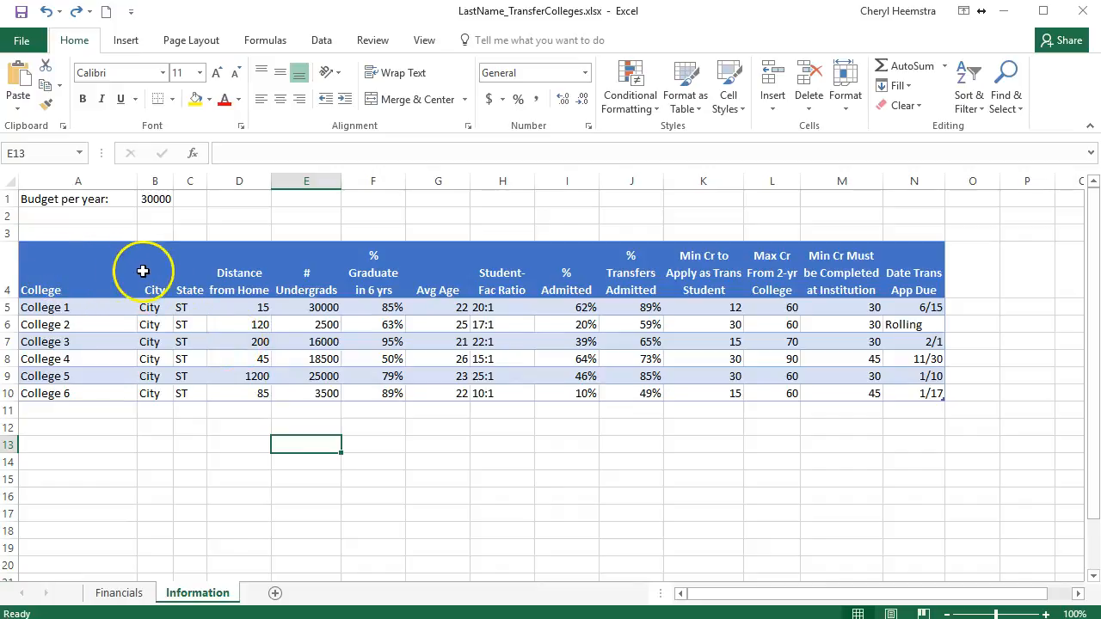
Turn horizontal centering off and back on for the headers in B4:N4
drag(158, 268, 897, 289)
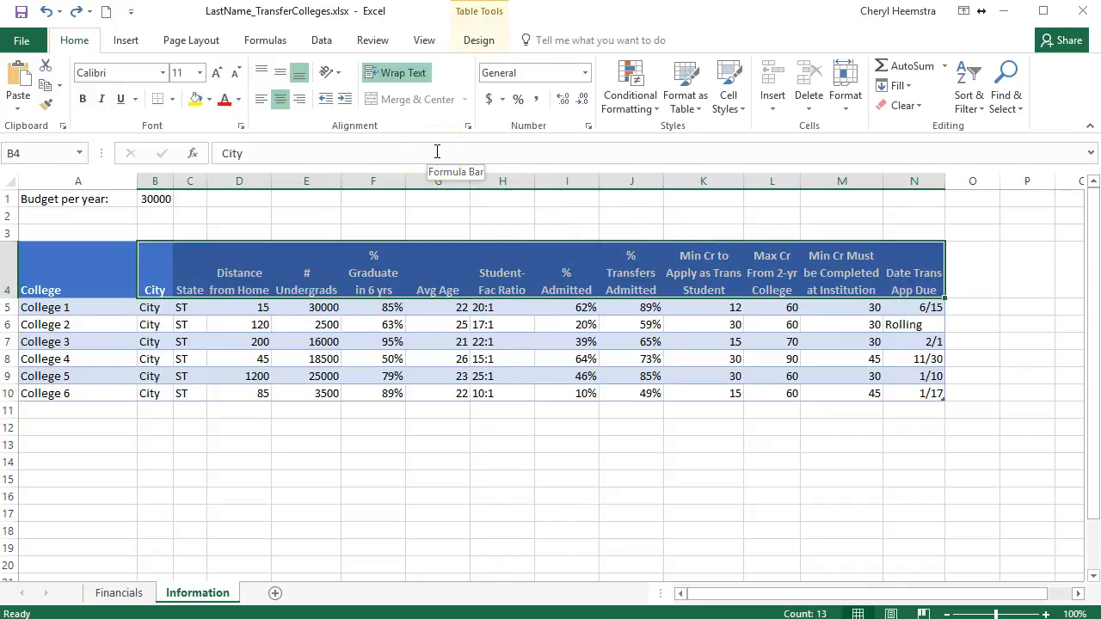
click(281, 100)
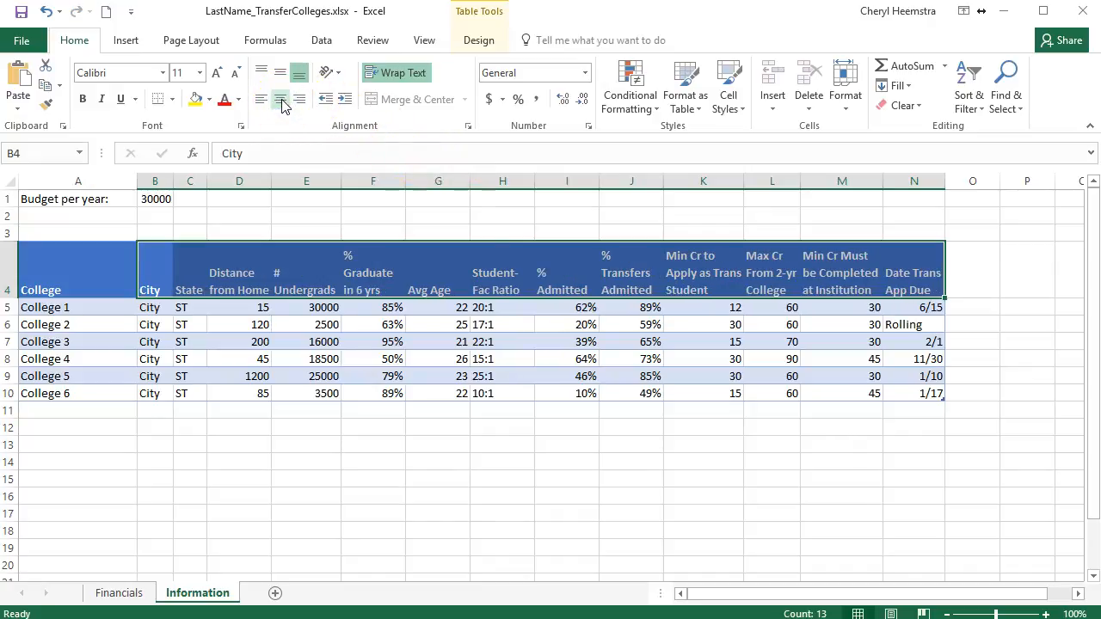
click(281, 100)
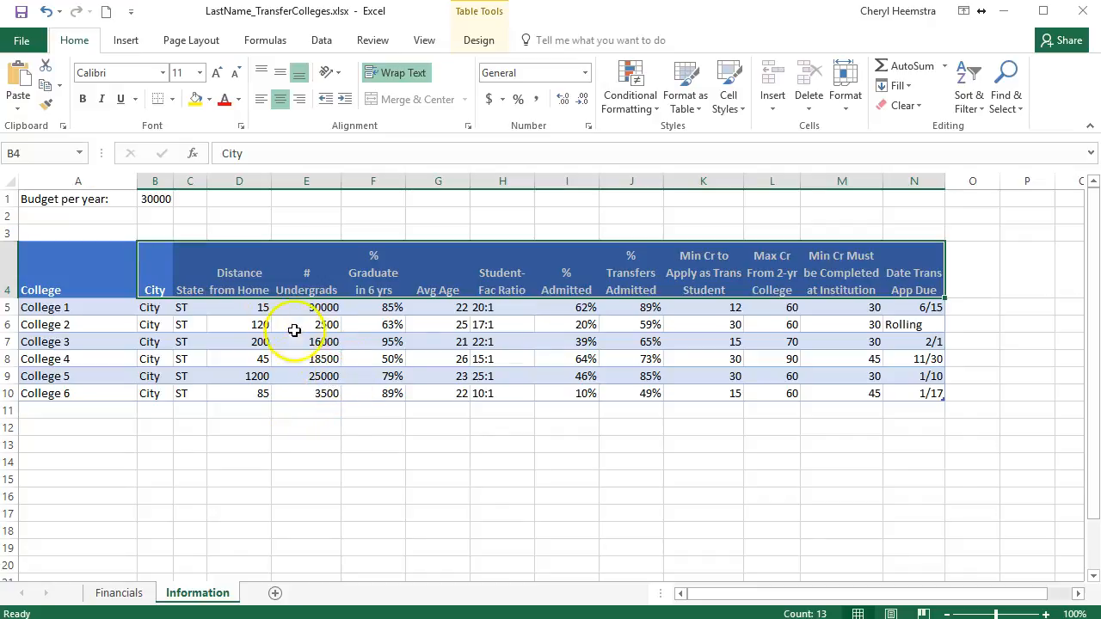
Center the college data in F5:N10 horizontally, from the % Graduate column through the Date Trans App Due column
drag(249, 310, 260, 386)
drag(320, 311, 322, 386)
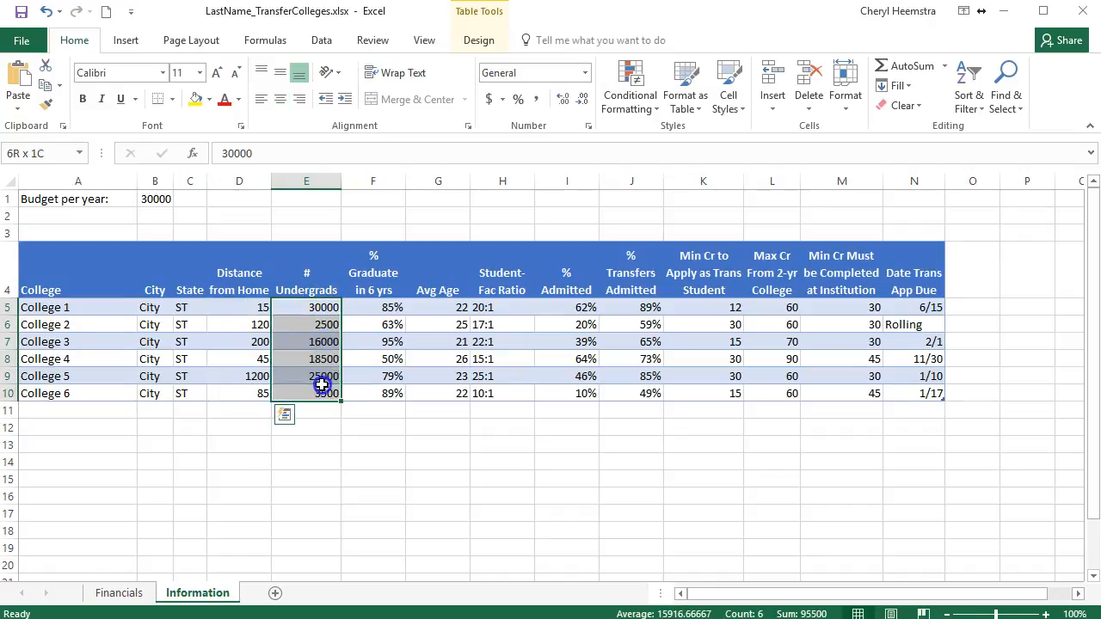
click(381, 309)
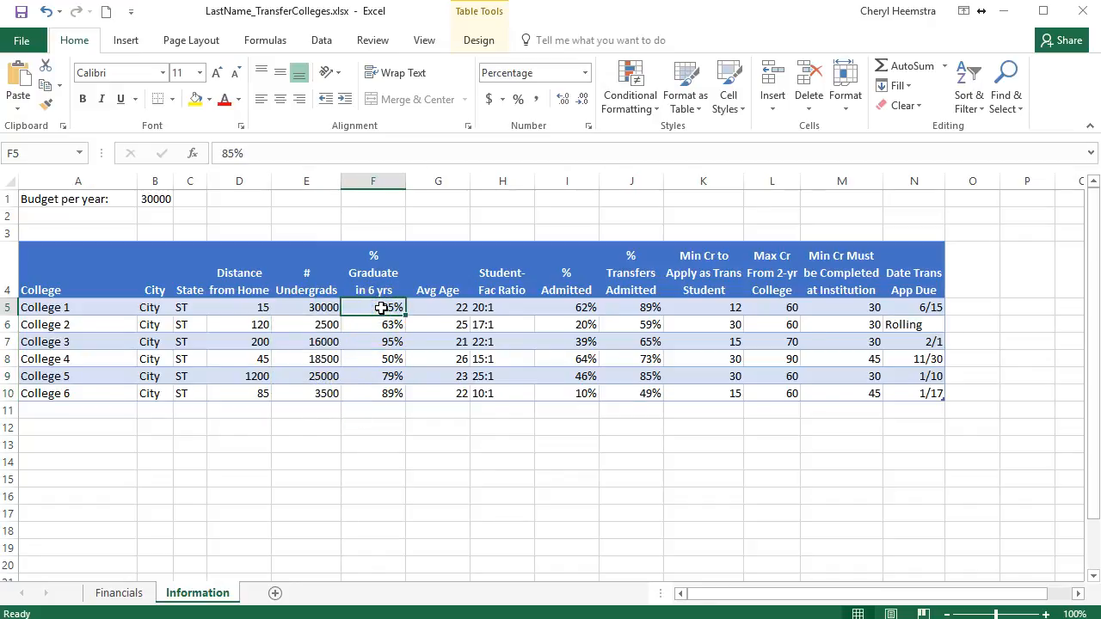
drag(375, 308, 902, 387)
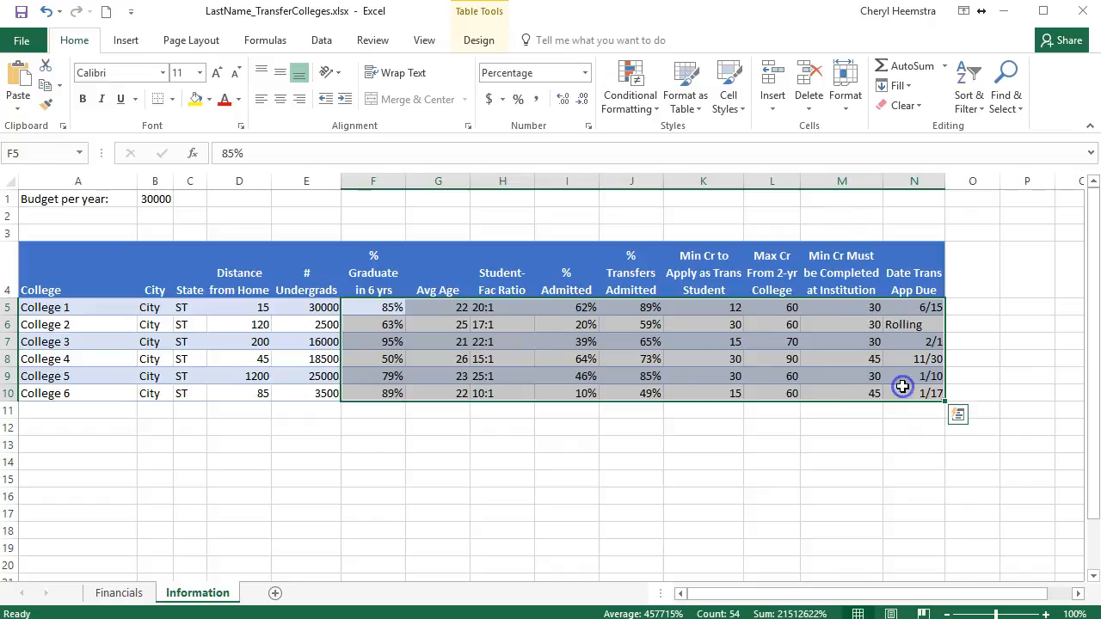
click(280, 99)
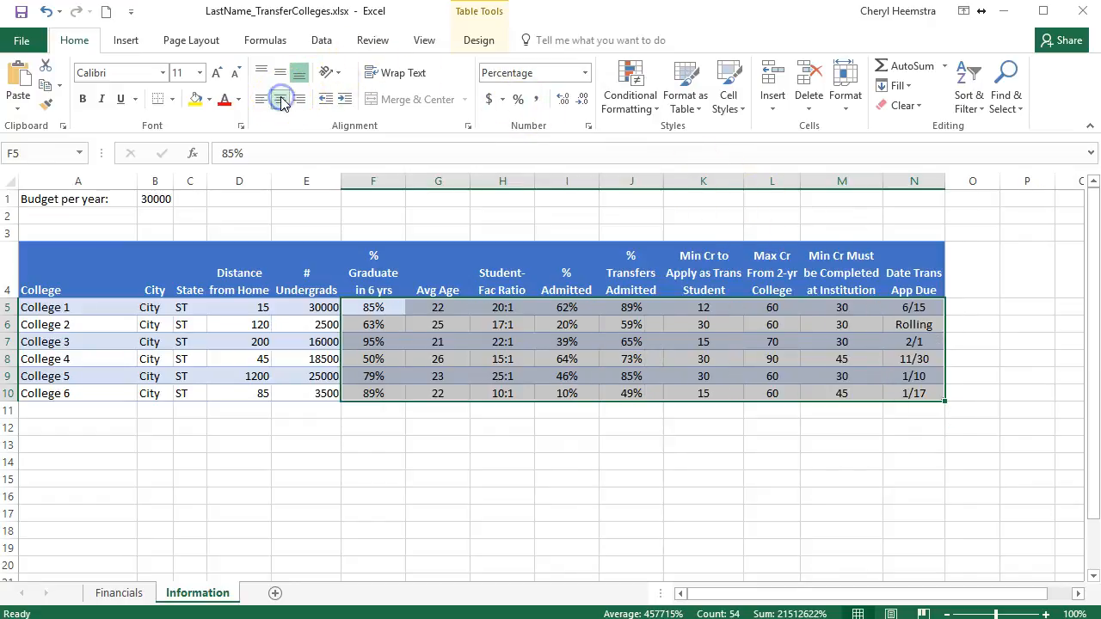
click(506, 461)
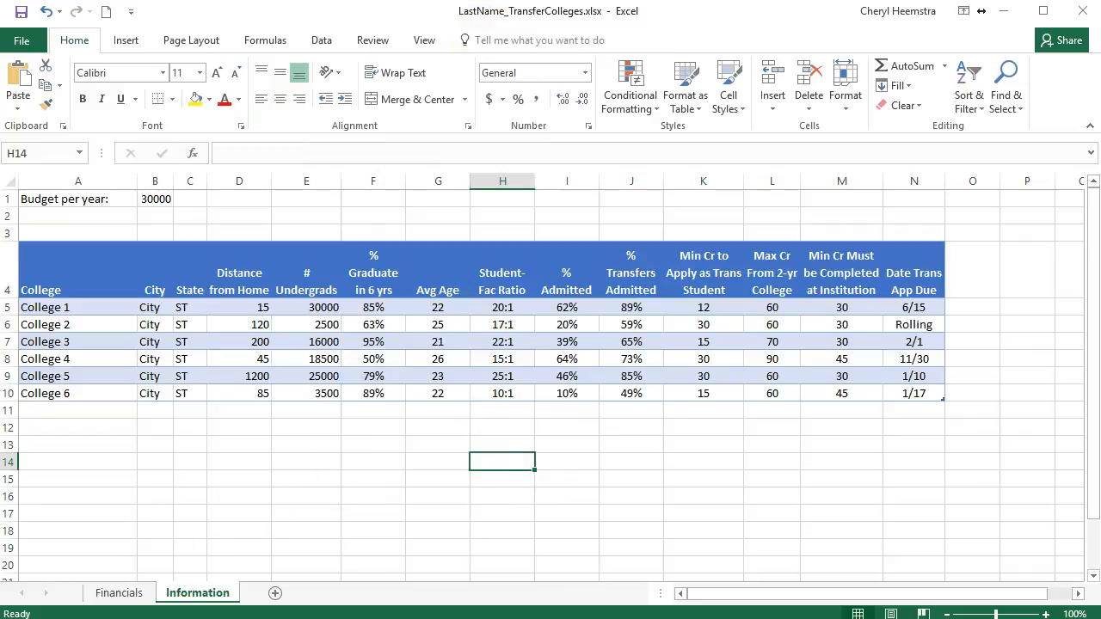
Enter the label Average in A11 below College 6 and right-align it
click(102, 410)
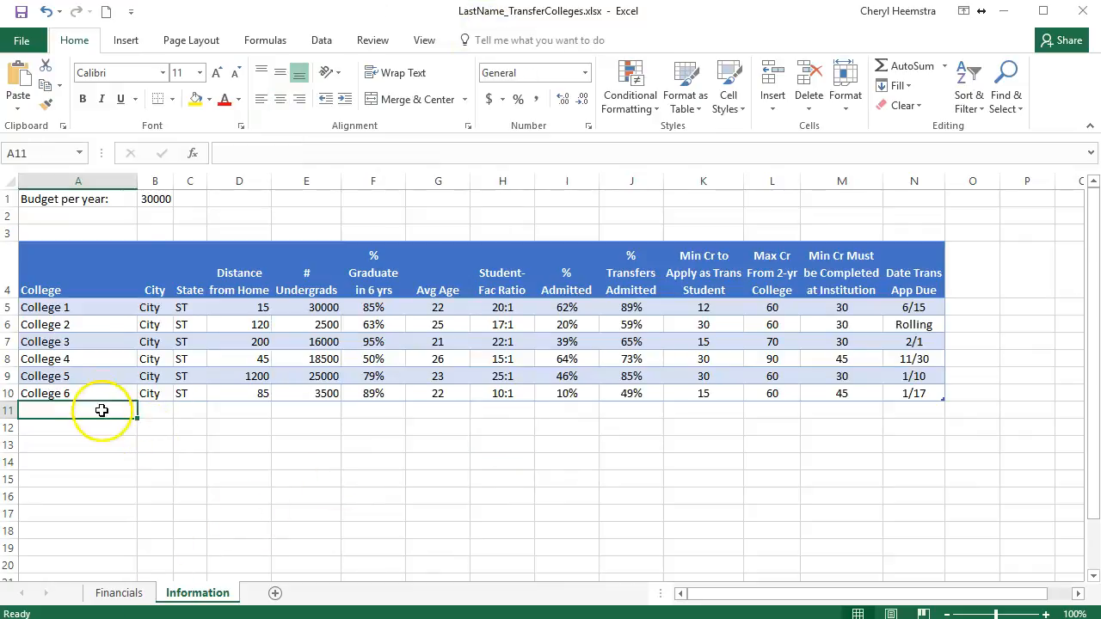
text(A)
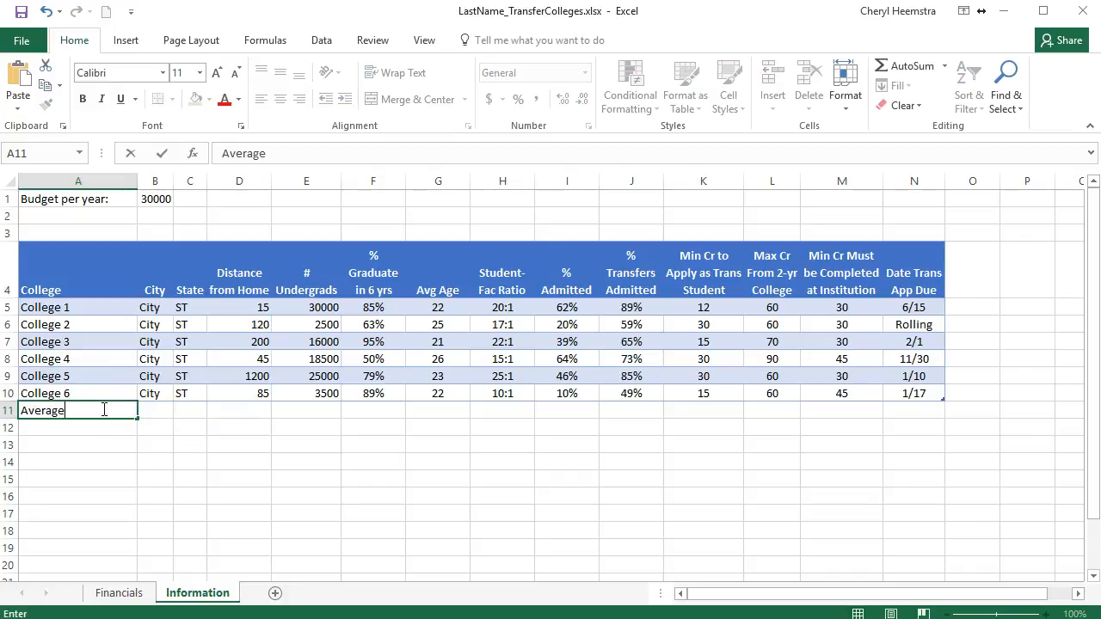
text(verage)
click(162, 448)
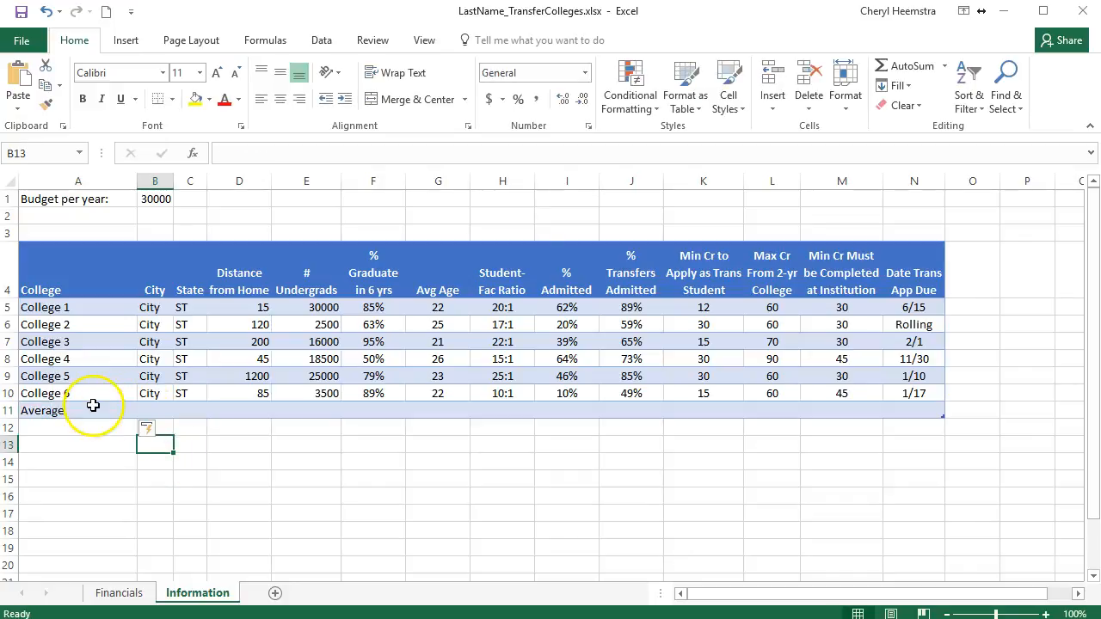
click(96, 410)
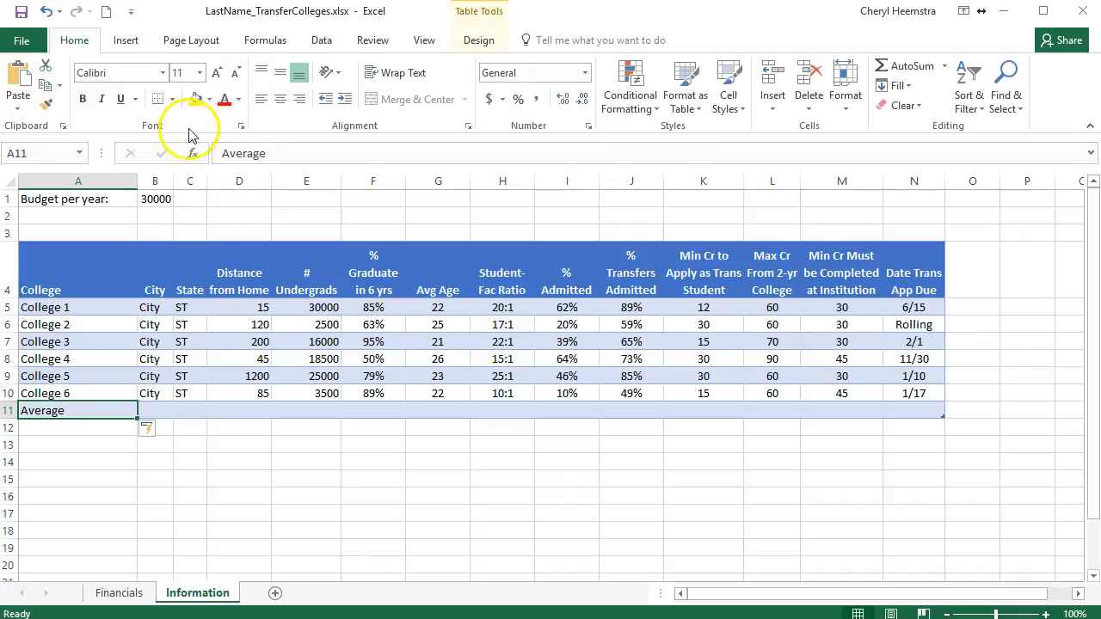
click(300, 102)
Insert automatic averages of the college values in D11:G11 of the Average row
click(253, 410)
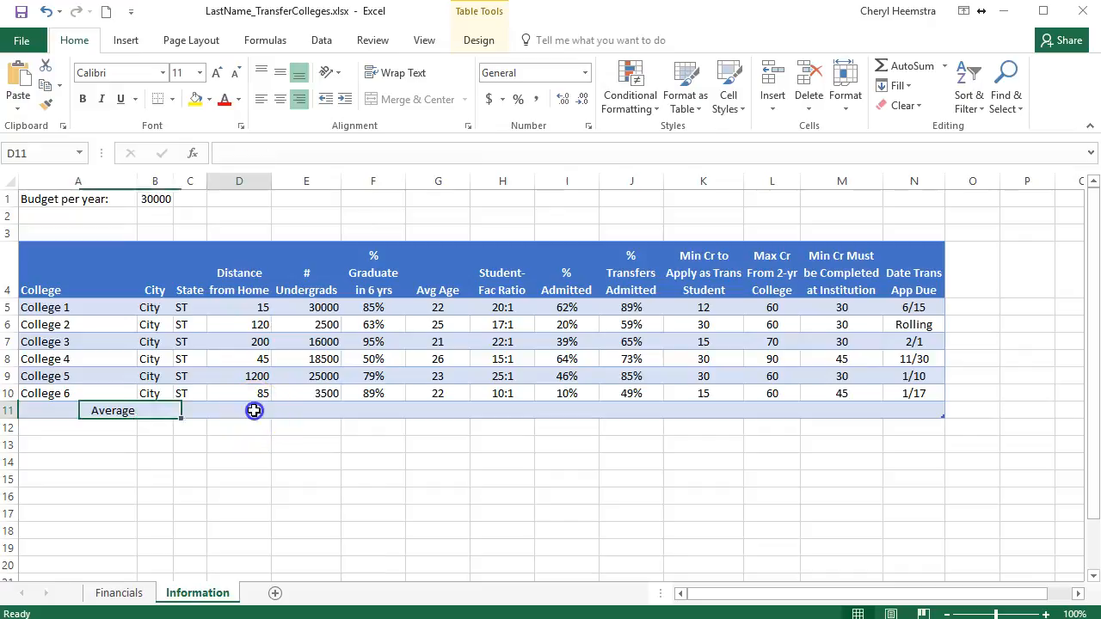
drag(254, 410, 428, 412)
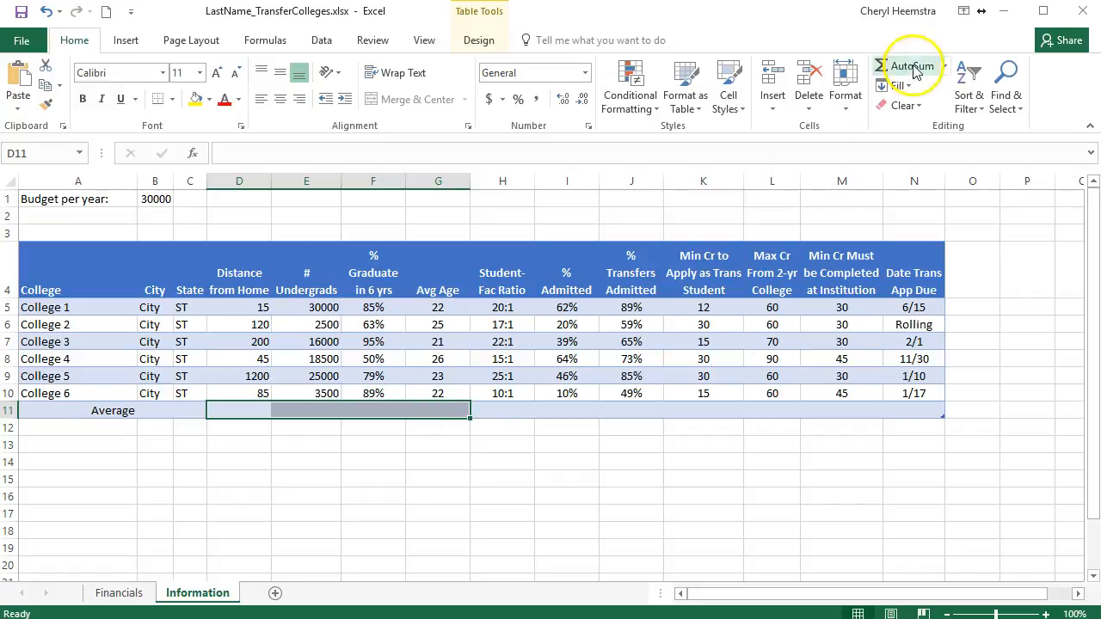
click(944, 67)
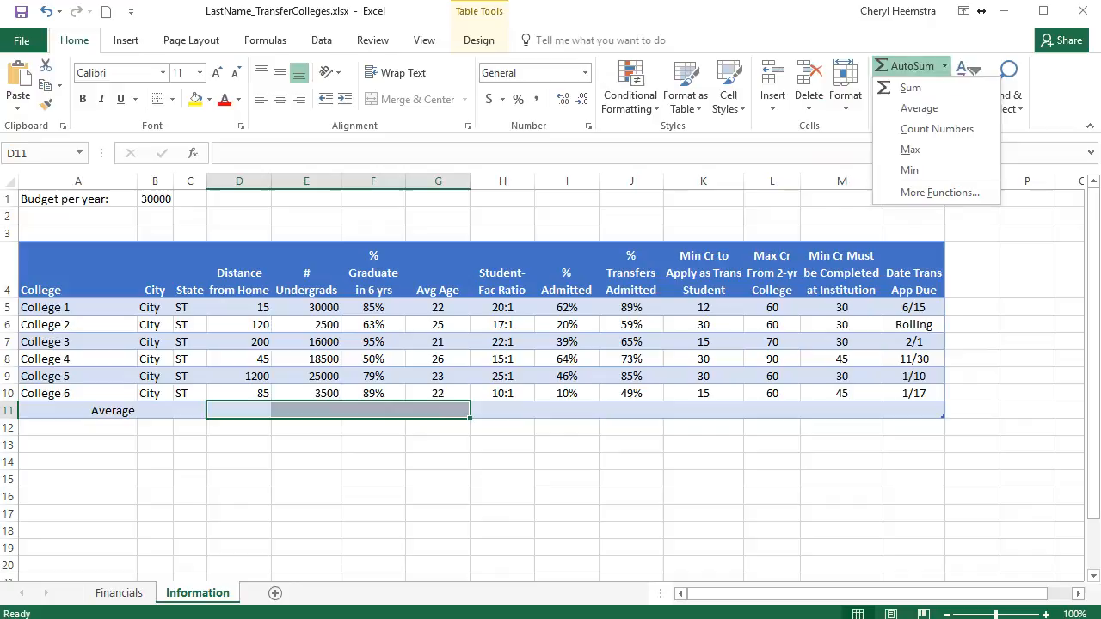
click(924, 107)
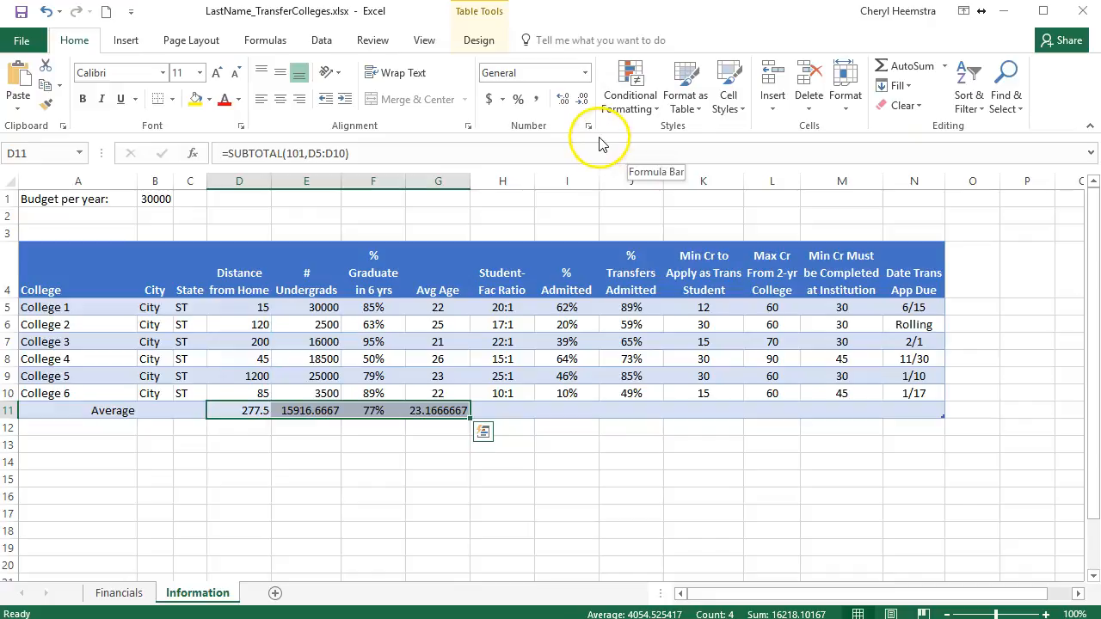
Reduce the averages in D11:G11 to zero decimal places
click(564, 99)
click(567, 103)
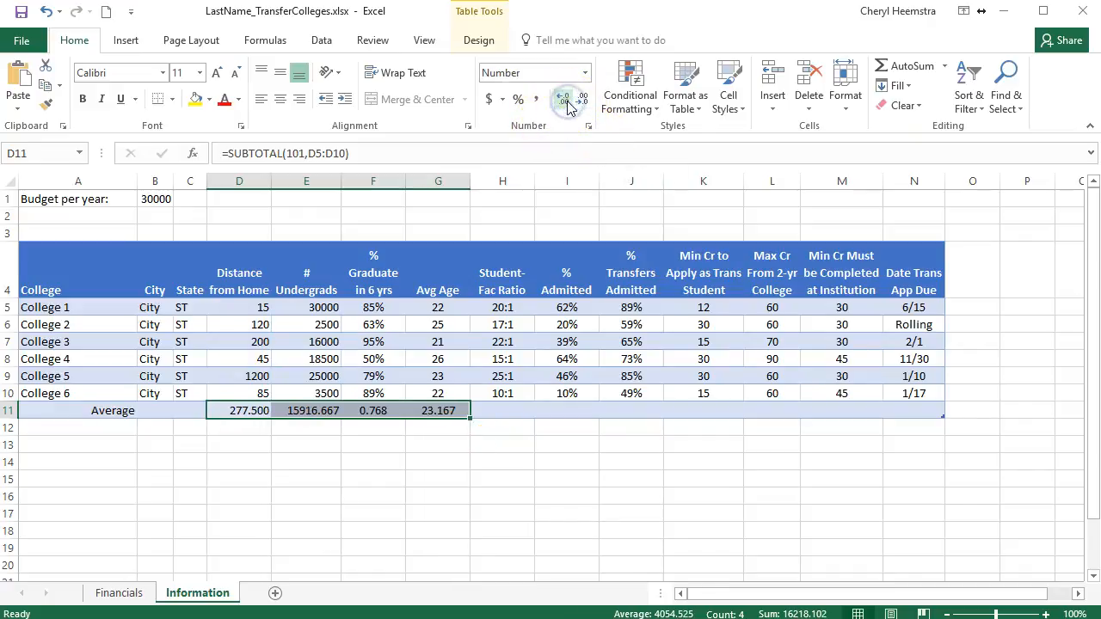
click(581, 100)
click(580, 100)
click(581, 100)
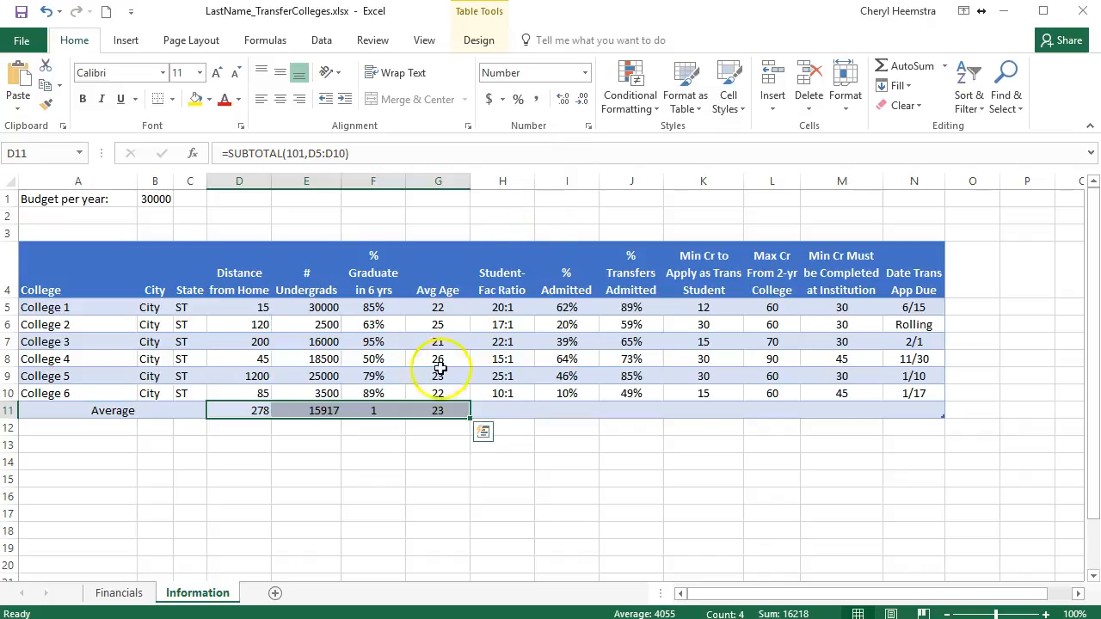
Format the % Graduate average in F11 as a percentage without decimals
click(397, 411)
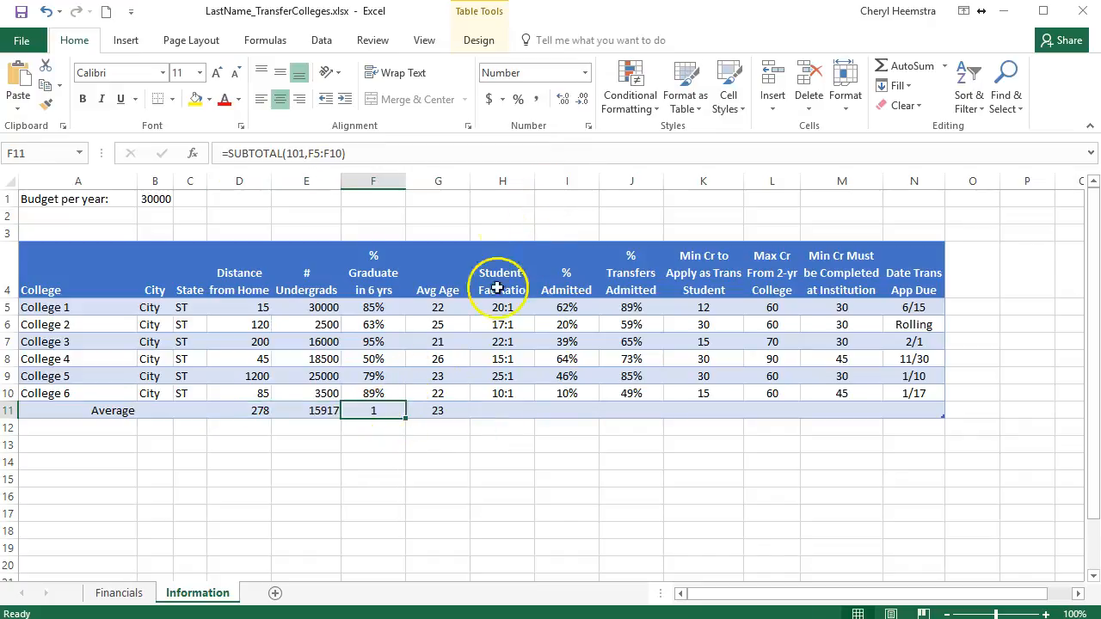
click(565, 104)
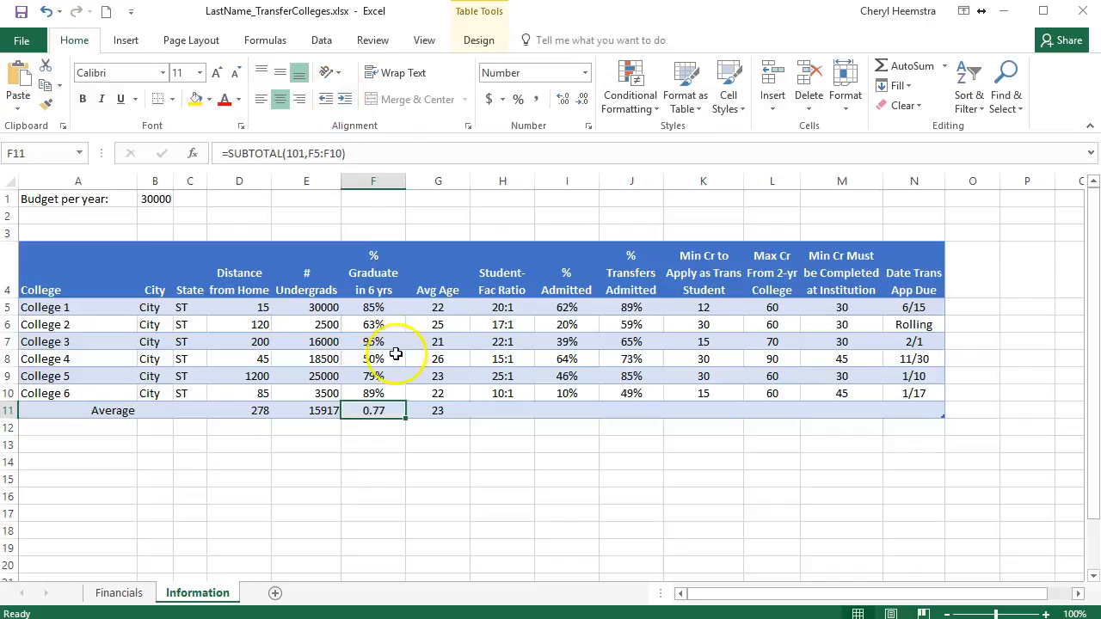
click(518, 99)
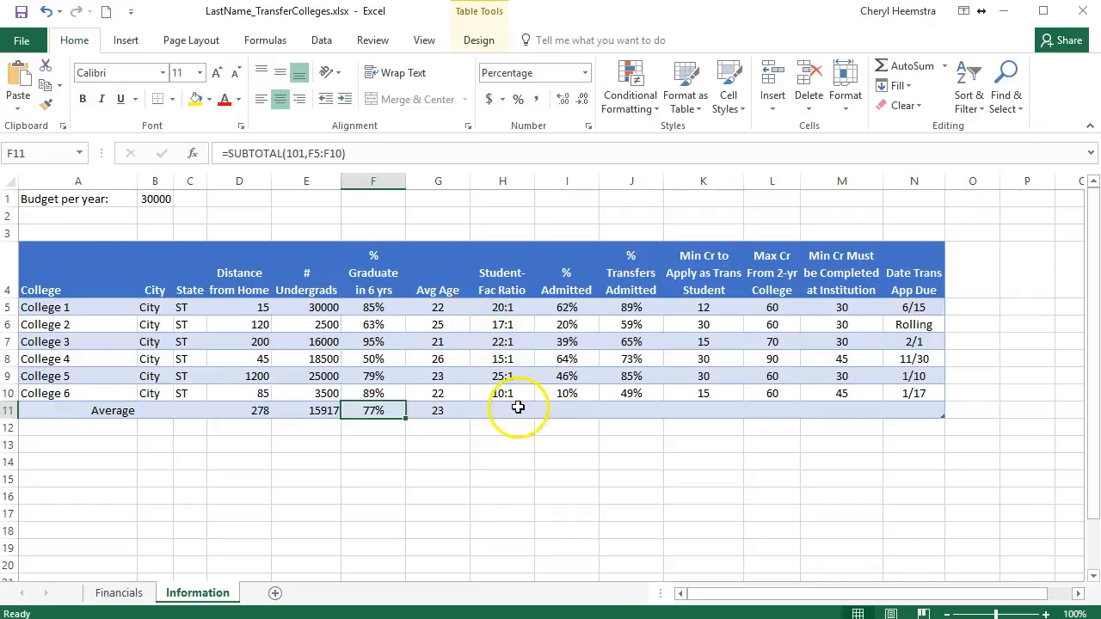
Insert automatic averages in I11:M11 and show the Max Cr From 2-yr College average in L11 without decimals
drag(564, 409, 822, 406)
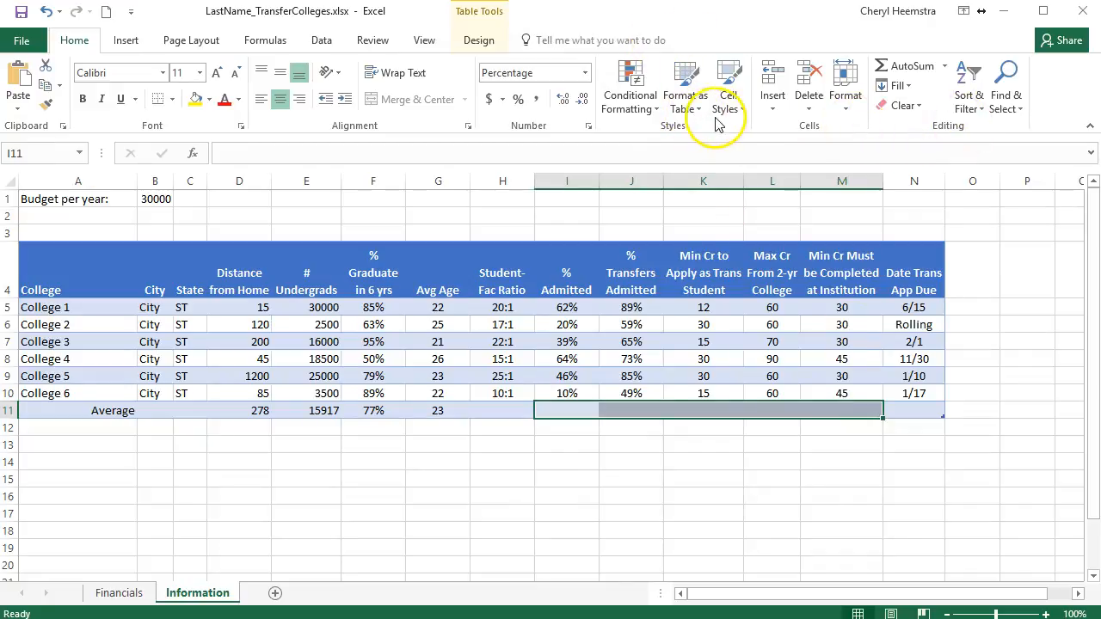
click(943, 67)
click(927, 109)
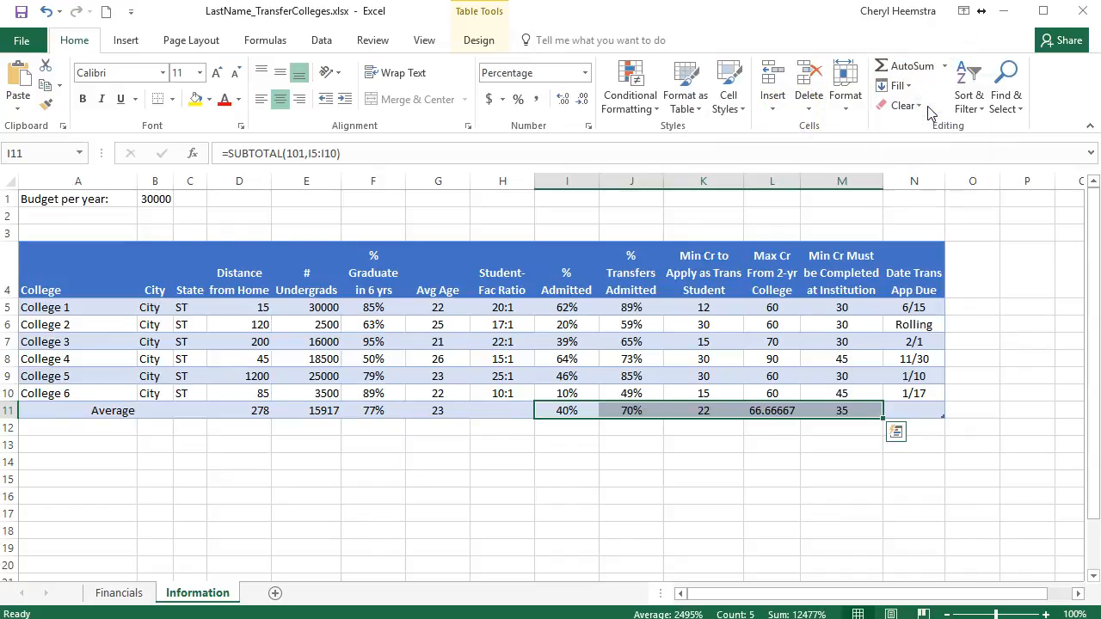
click(708, 501)
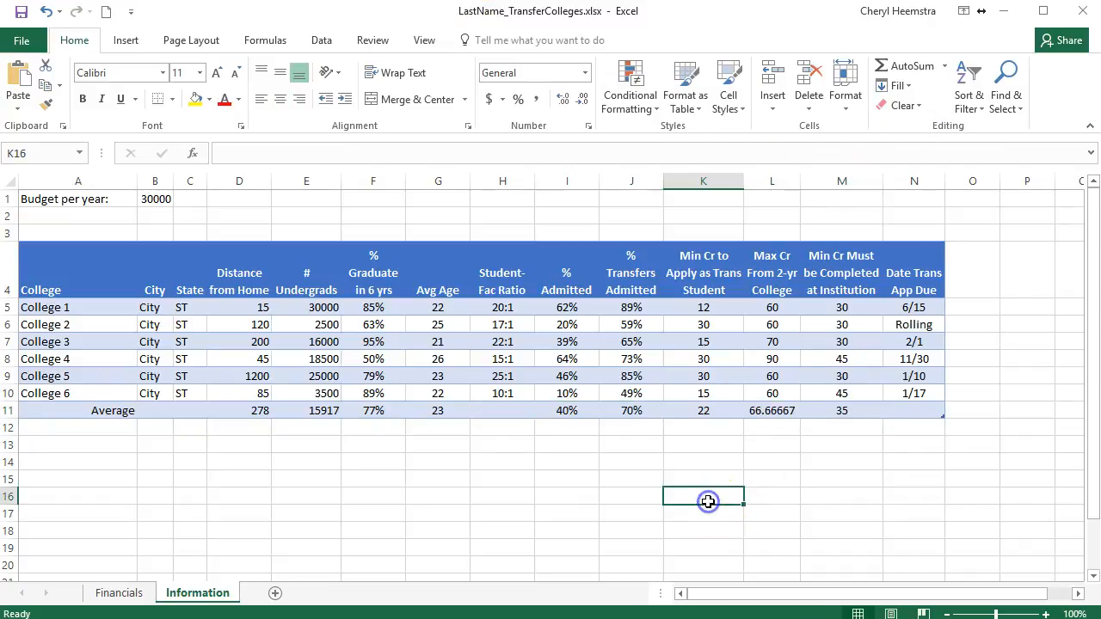
click(762, 411)
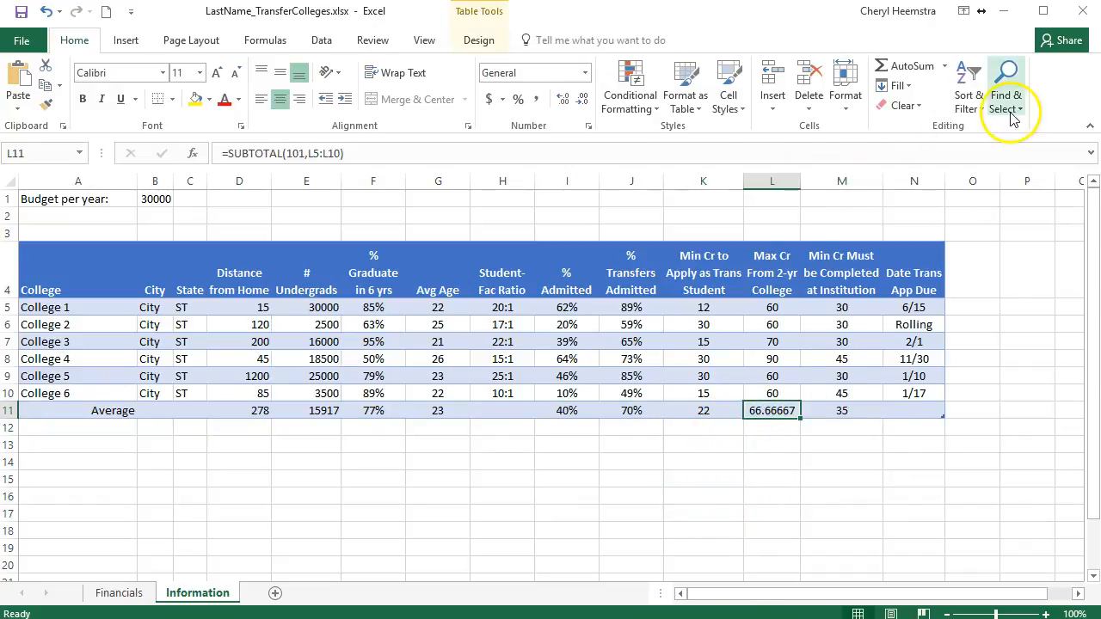
click(563, 102)
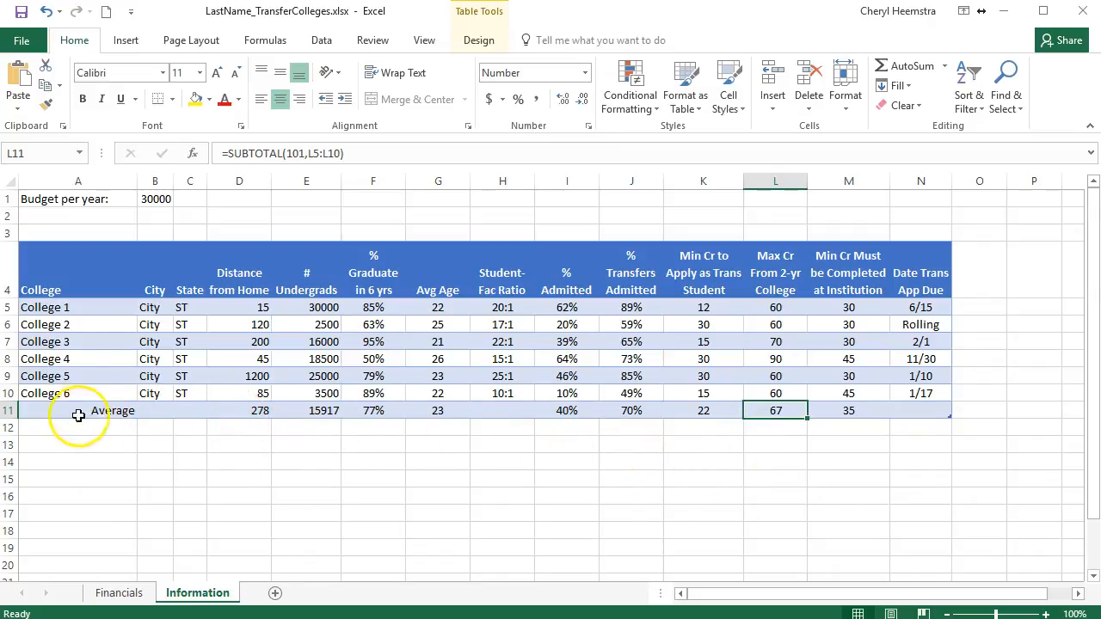
Apply the Total cell style to the Average row, A11:N11, on the Information sheet
drag(67, 413, 937, 407)
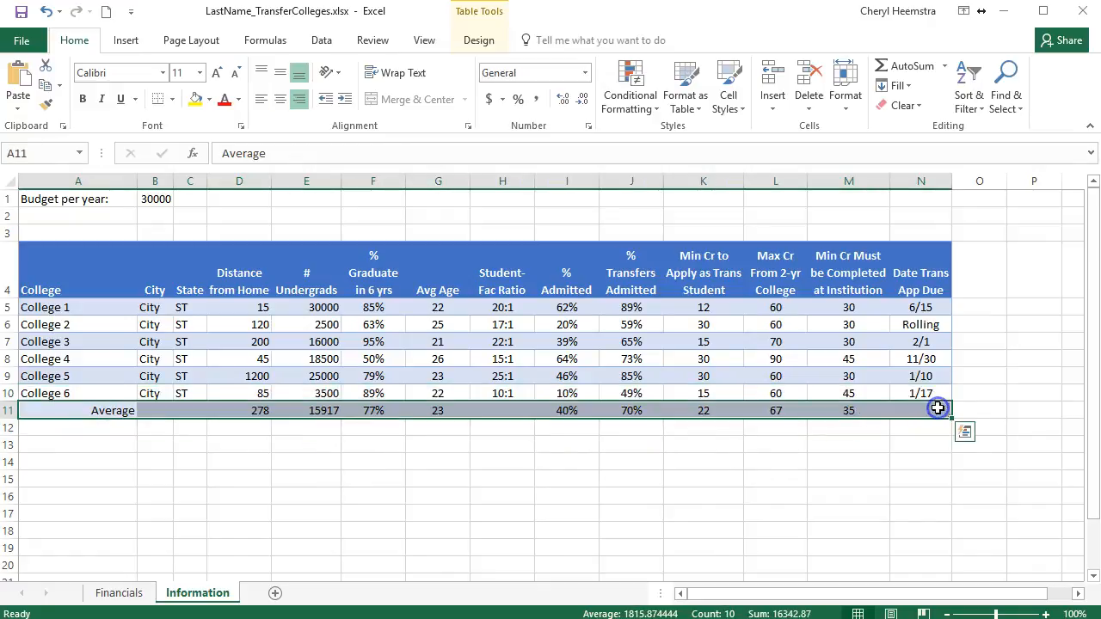
click(729, 99)
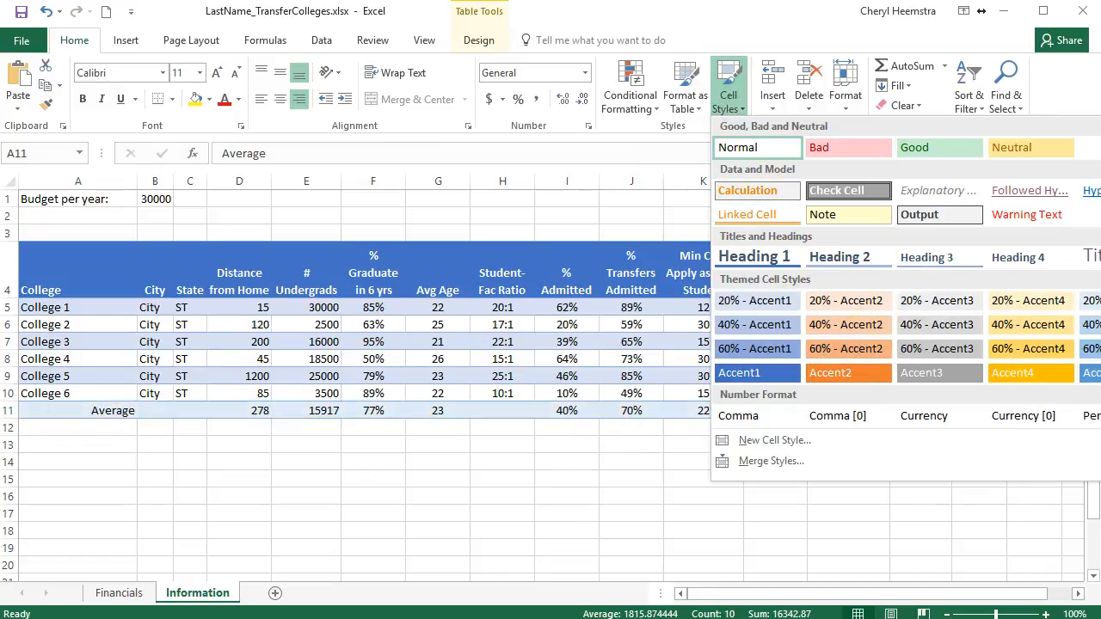
click(911, 324)
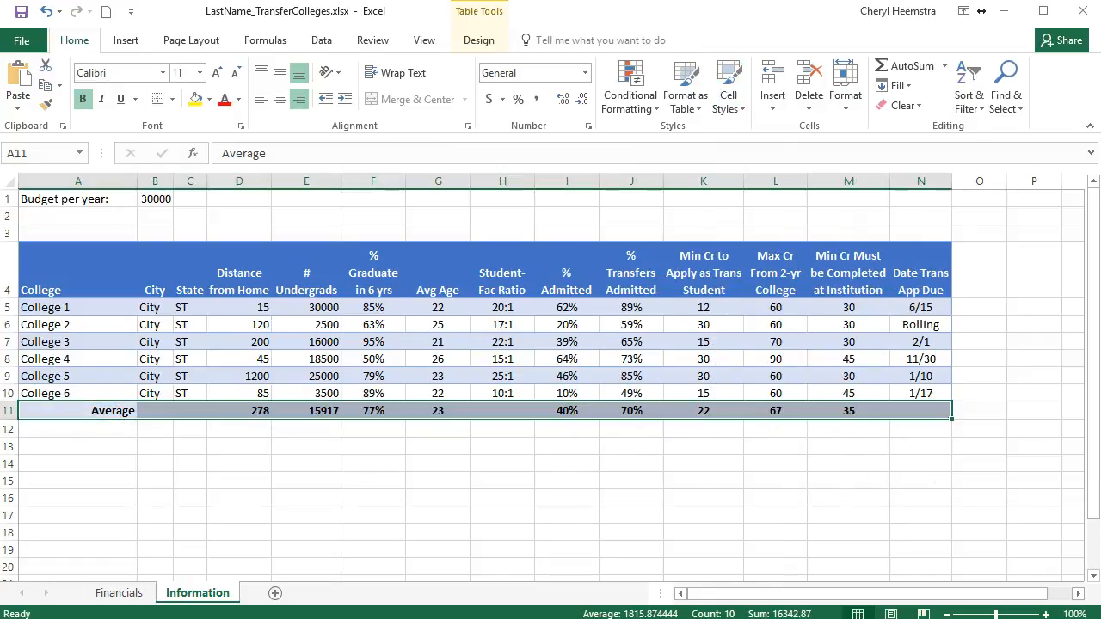
click(411, 462)
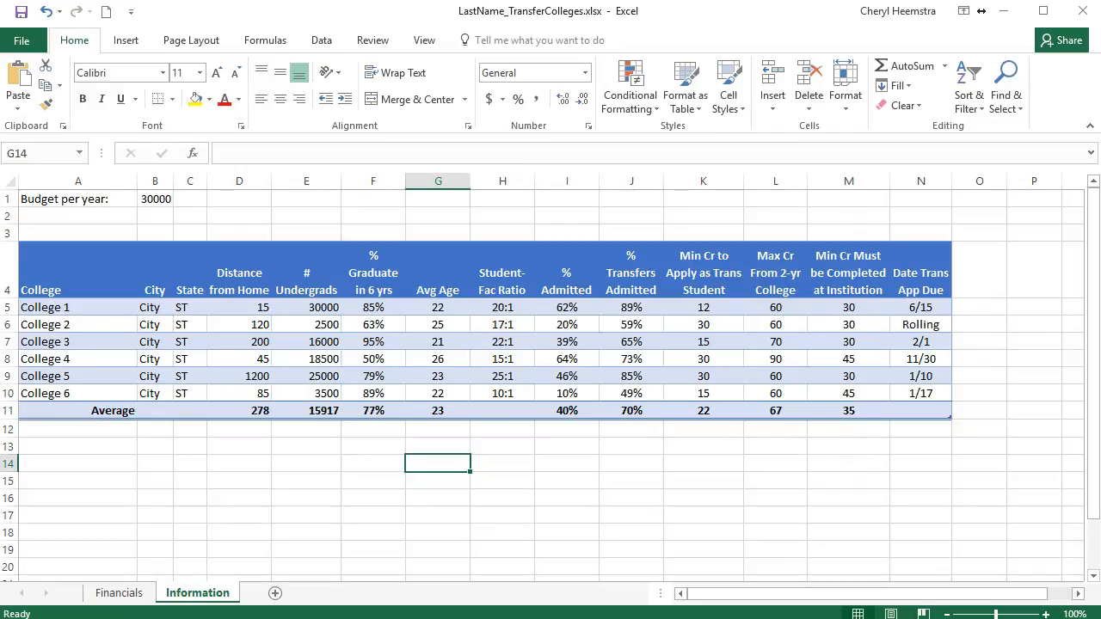